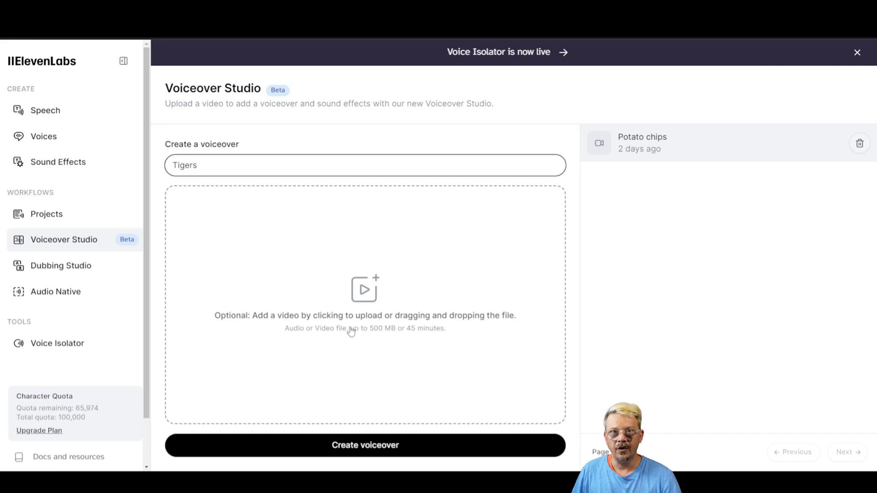
Create the Tigers voiceover project without adding a video
click(351, 446)
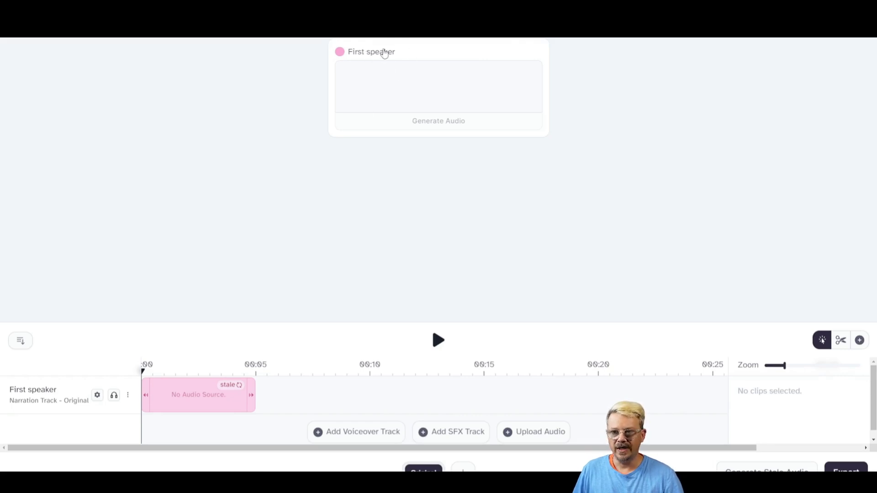
mouse_move(52, 389)
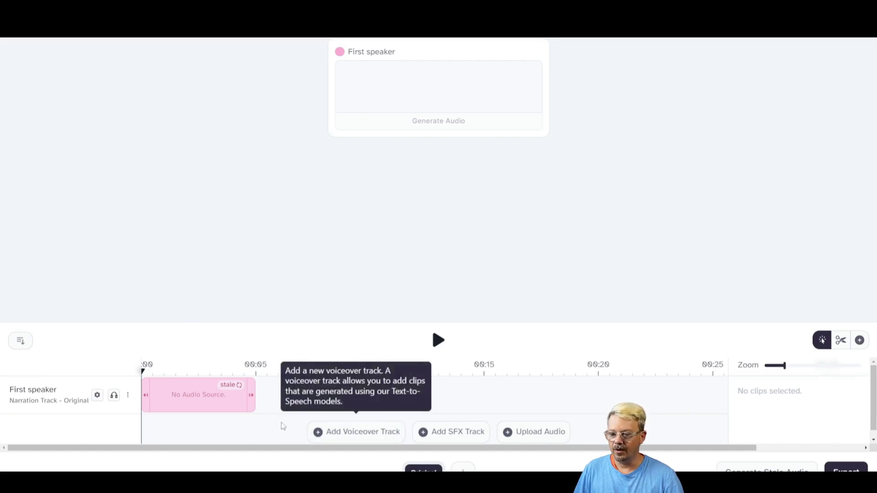
scroll(269, 428, down, 1)
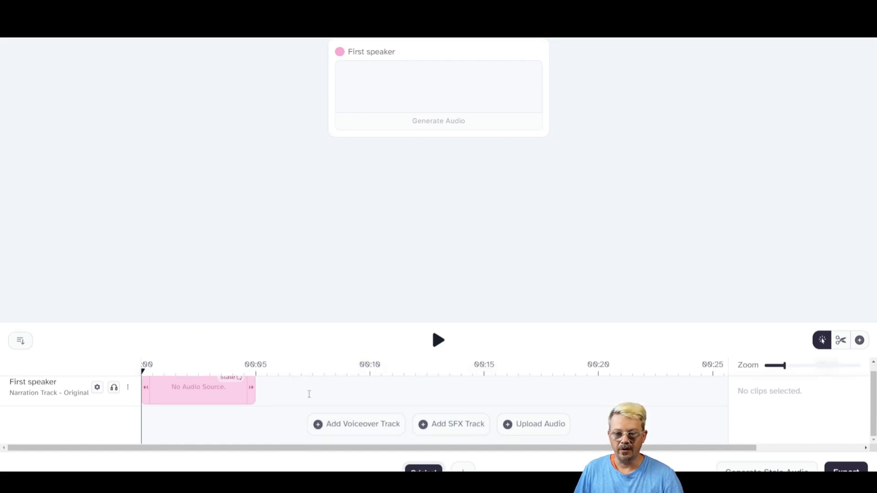
scroll(201, 402, up, 1)
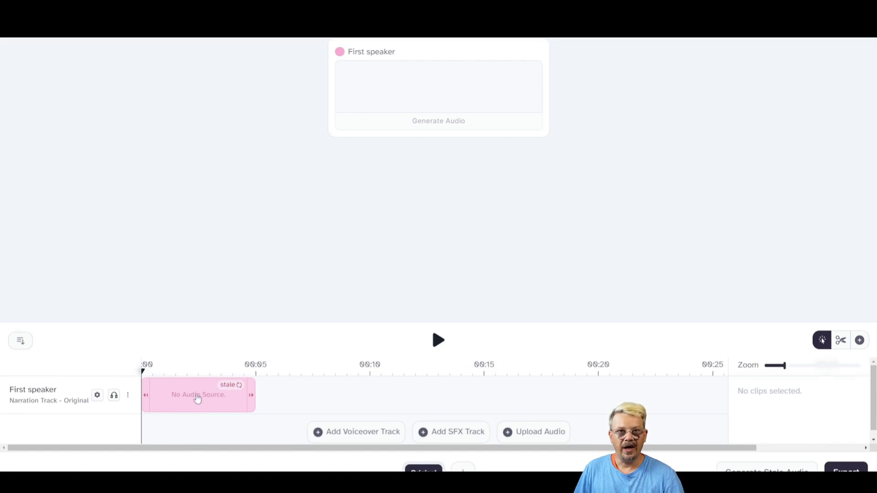
Rename the First speaker track as Narrator
click(61, 389)
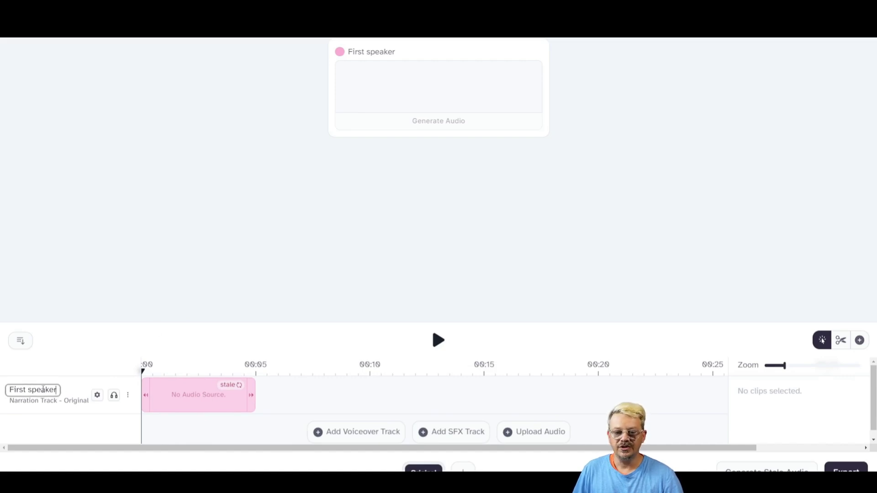
double_click(43, 389)
click(43, 390)
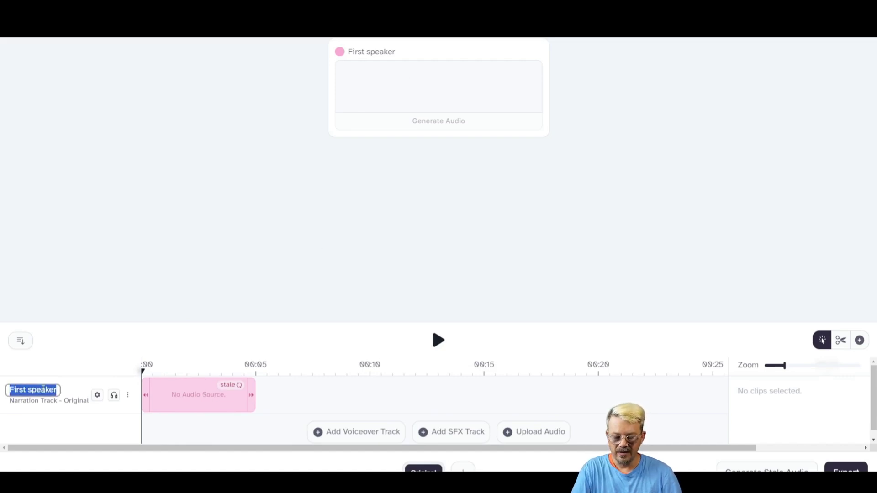
text(Narrator)
key(Return)
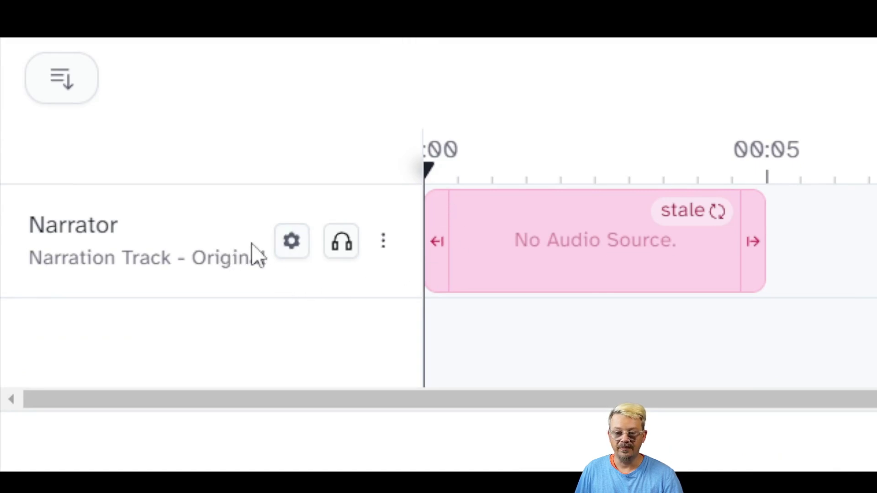
Set the Narrator track's voice to Daniel and reset its voice settings to the defaults
click(292, 242)
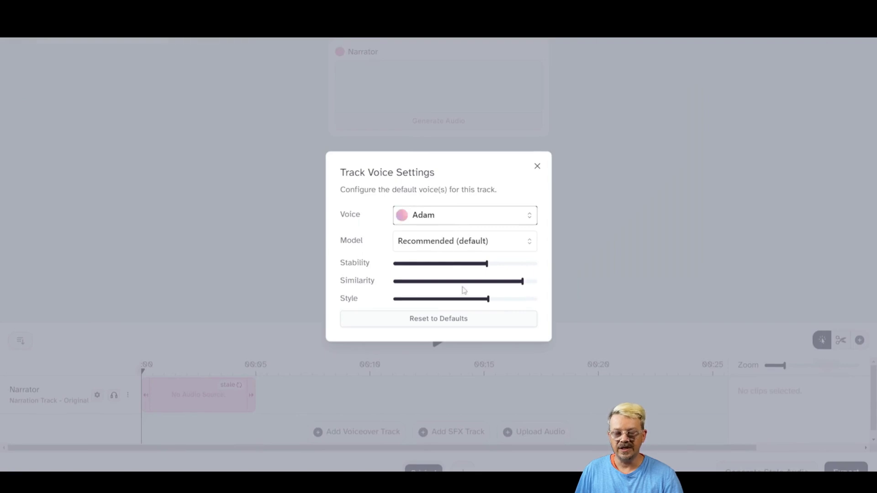
click(465, 222)
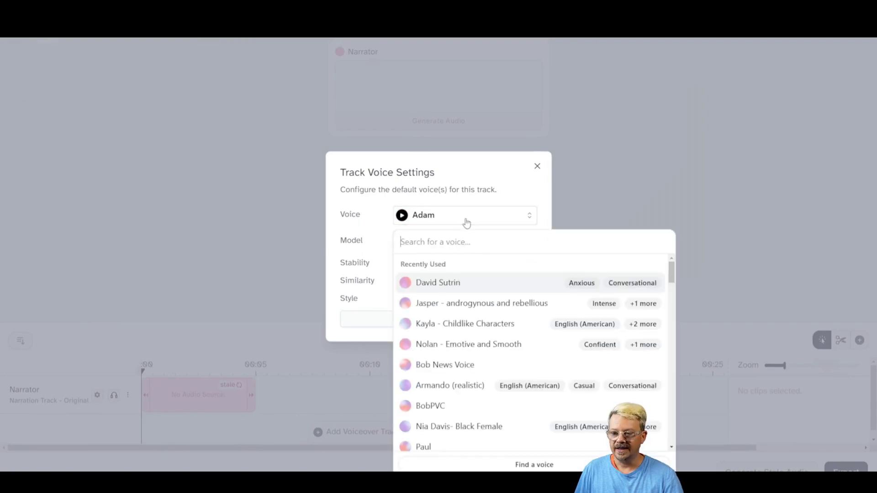
drag(671, 274, 671, 279)
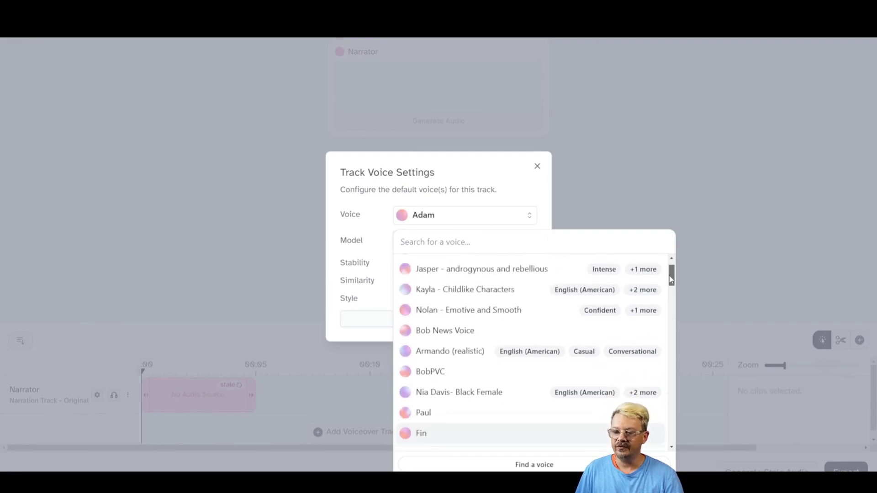
click(421, 435)
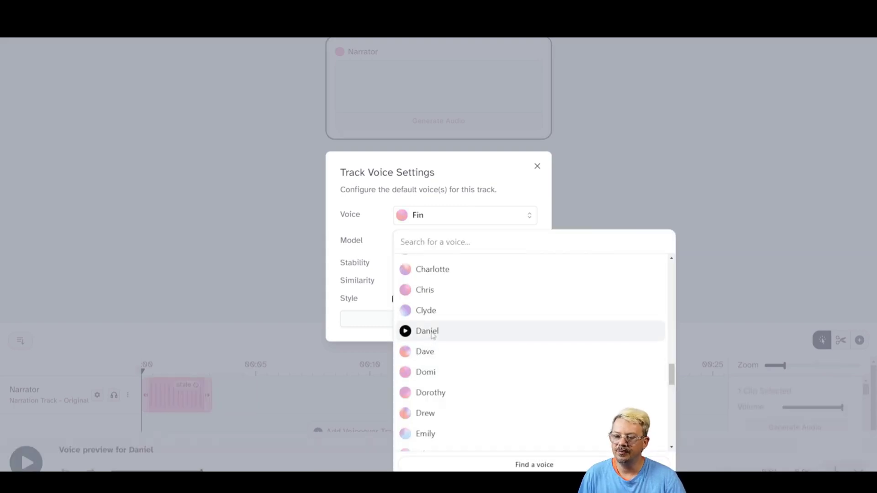
click(427, 332)
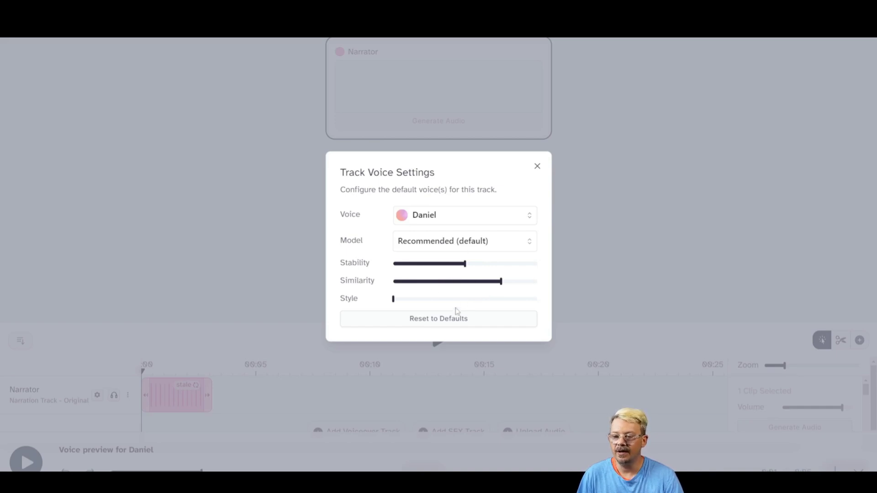
click(425, 323)
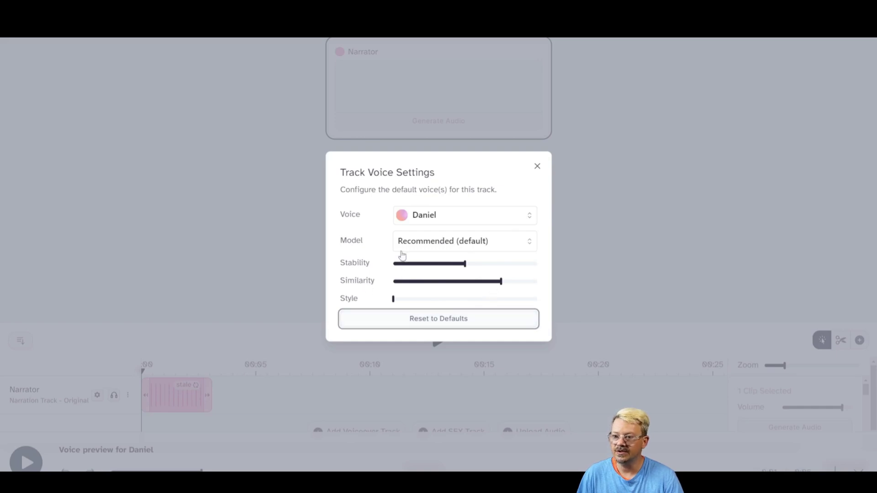
click(538, 166)
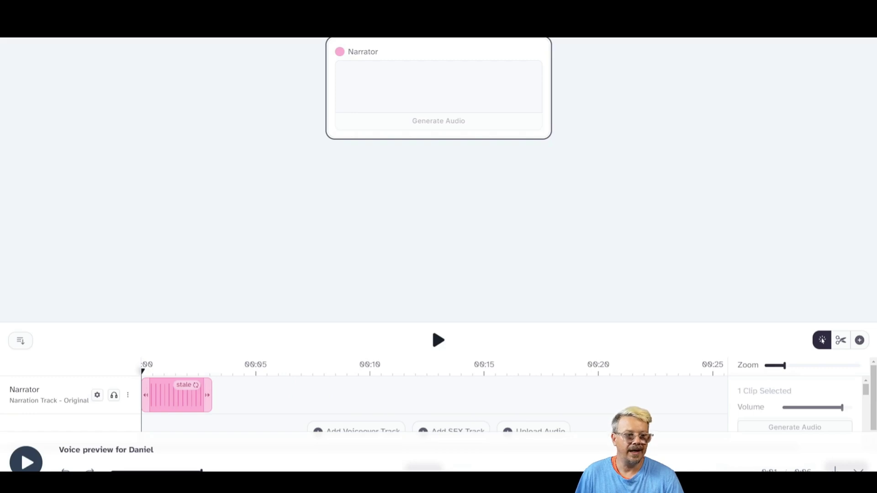
Generate and play the first clip with the text "The tiger – nature’s apex predator and the symbol of raw power. No fluff, just facts."
text(The tiger – nature’s apex predator and the symbol of raw power. No fluff, just facts.)
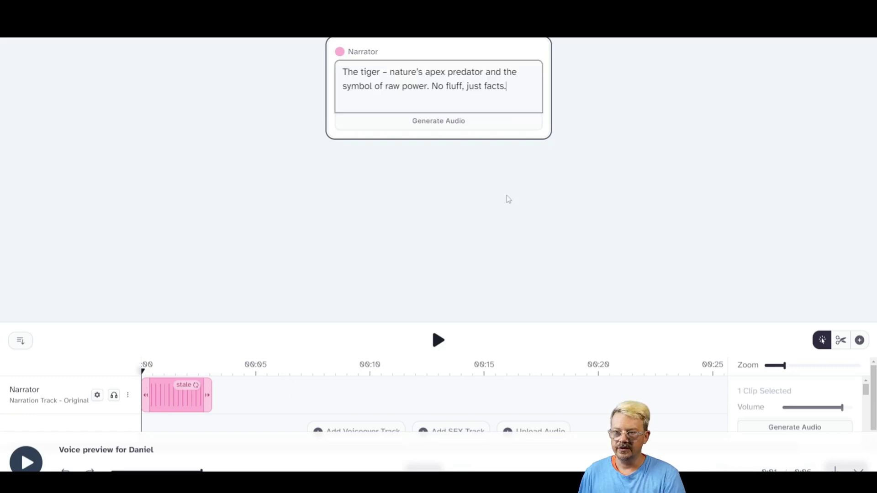
click(433, 124)
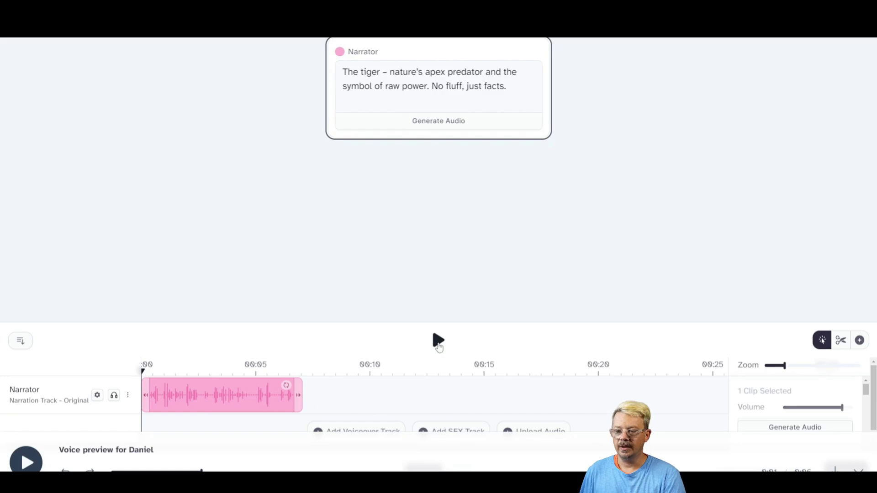
click(438, 343)
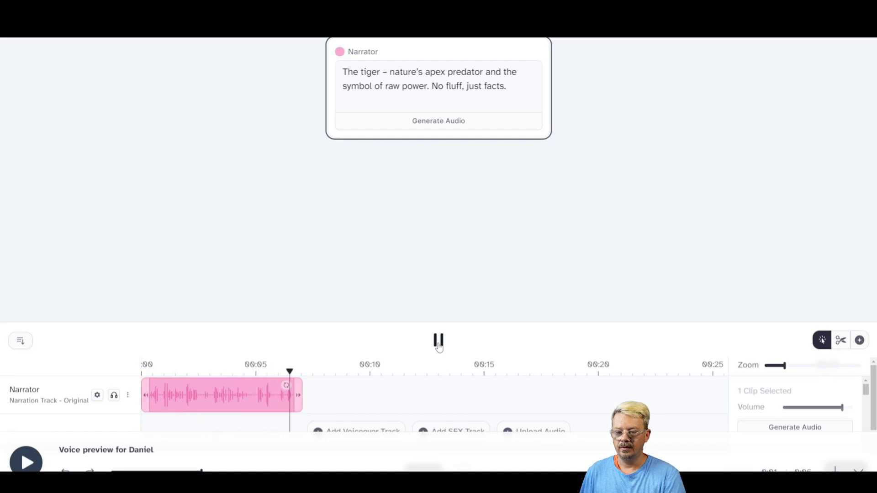
click(438, 343)
Remove "No fluff, just facts." from the first clip's text and add an empty Narrator clip right after it on the timeline
click(430, 87)
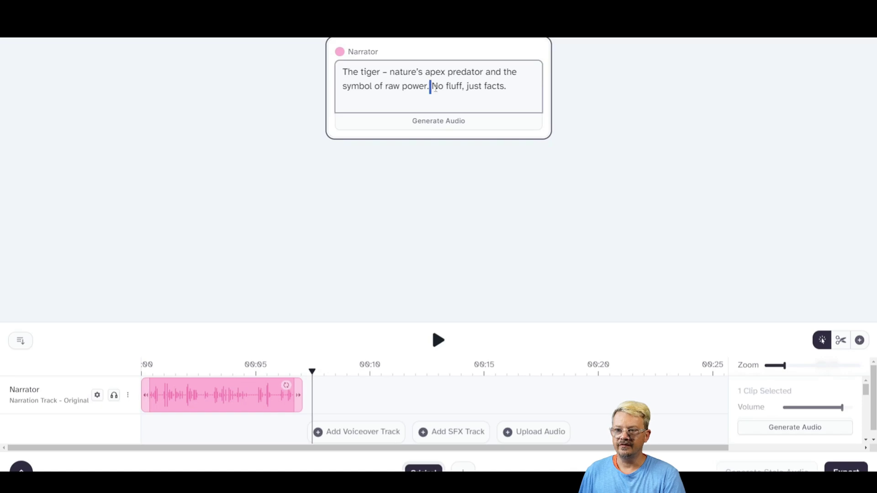
shift+click(554, 90)
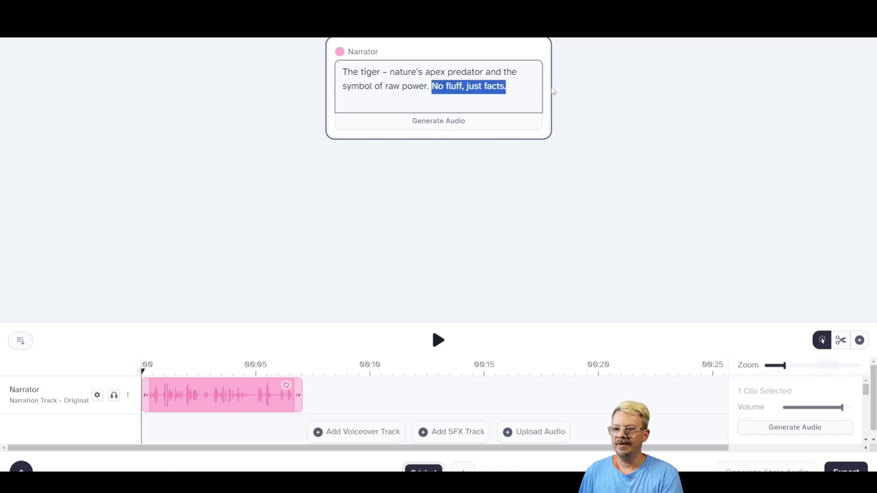
key(BackSpace)
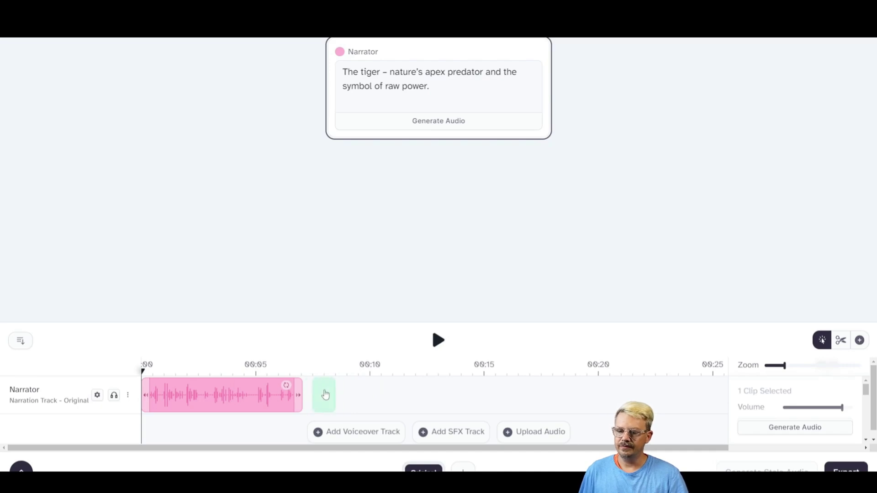
click(317, 394)
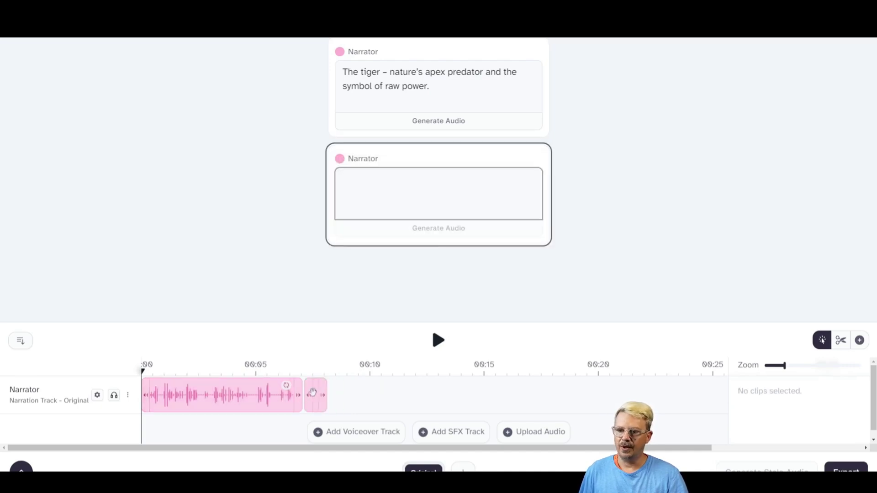
Enter "Silent and stealthy, this big cat can weigh up to 670 pounds. That's nearly three times the weight of a grown man, all muscle and menace."
click(379, 186)
text(Silent and stealthy, this big cat can weigh up to 670 pounds. That's nearly three times the weight of a grown man, all muscle and menace)
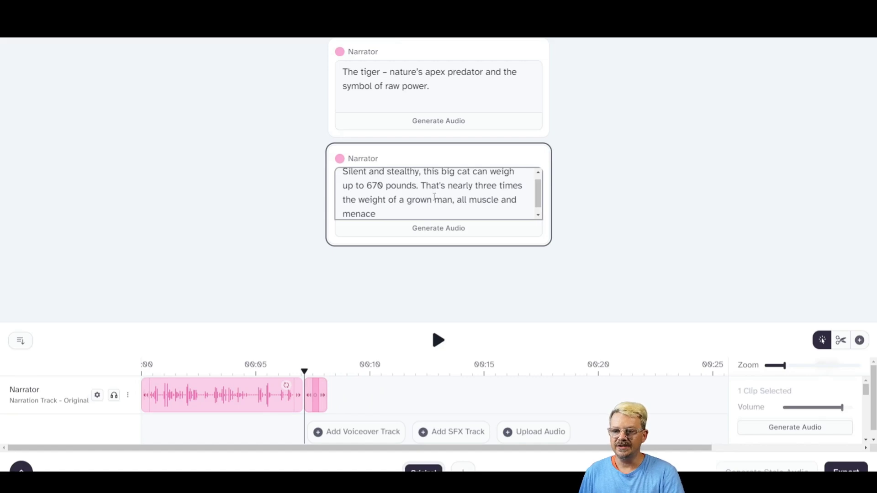
scroll(432, 193, up, 1)
scroll(431, 192, down, 1)
scroll(431, 192, up, 1)
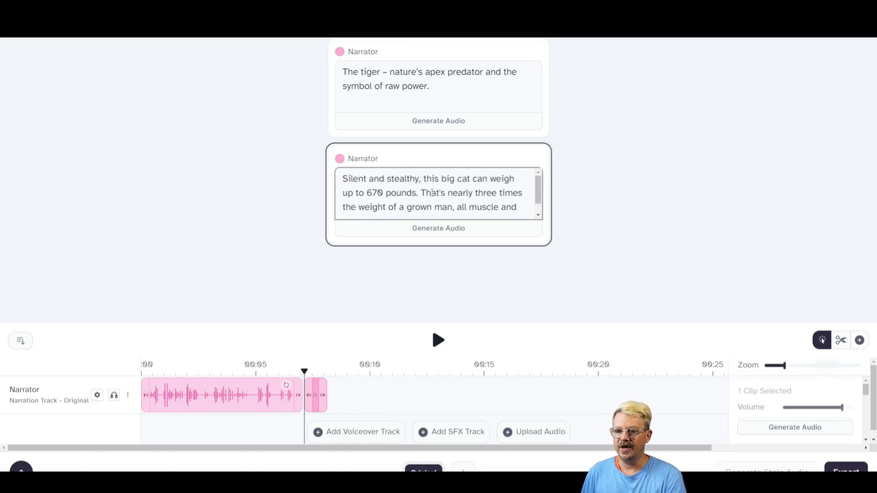
scroll(431, 193, down, 1)
text(.)
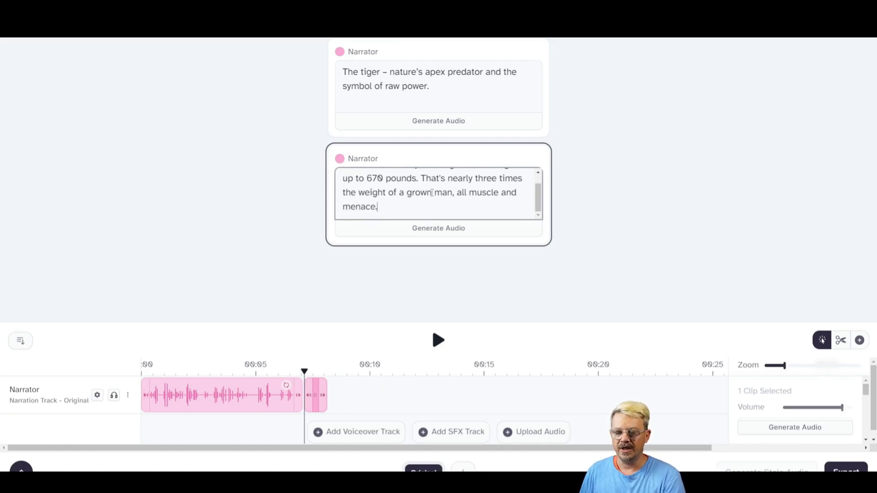
Generate the second Narrator clip's audio and play it back
click(437, 233)
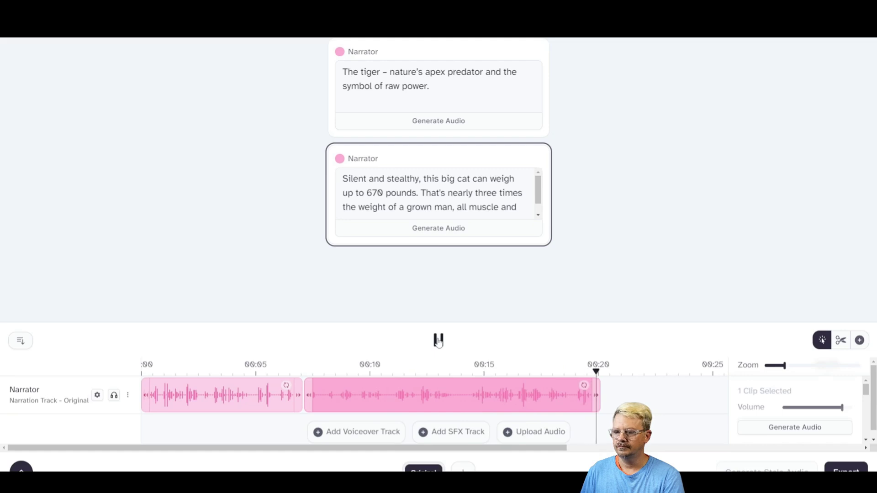
click(438, 341)
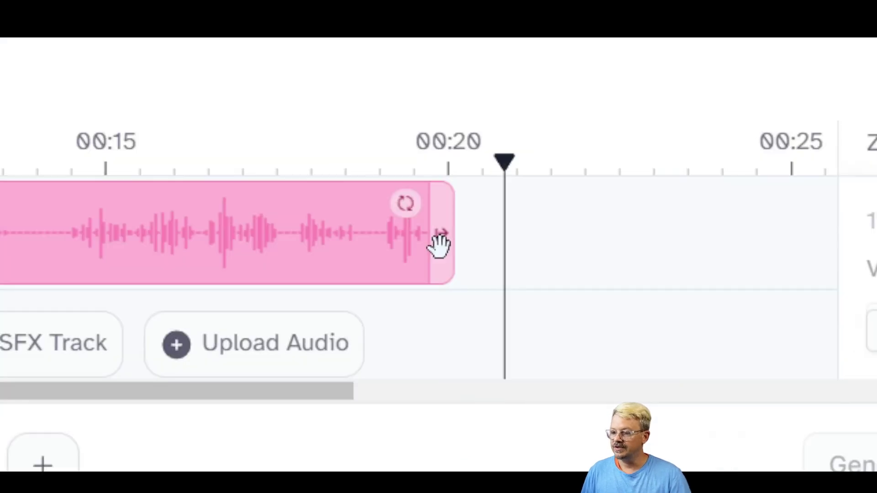
Shorten the second clip to end at about 16 seconds, then regenerate its audio with a fixed duration and play it
drag(439, 244, 166, 243)
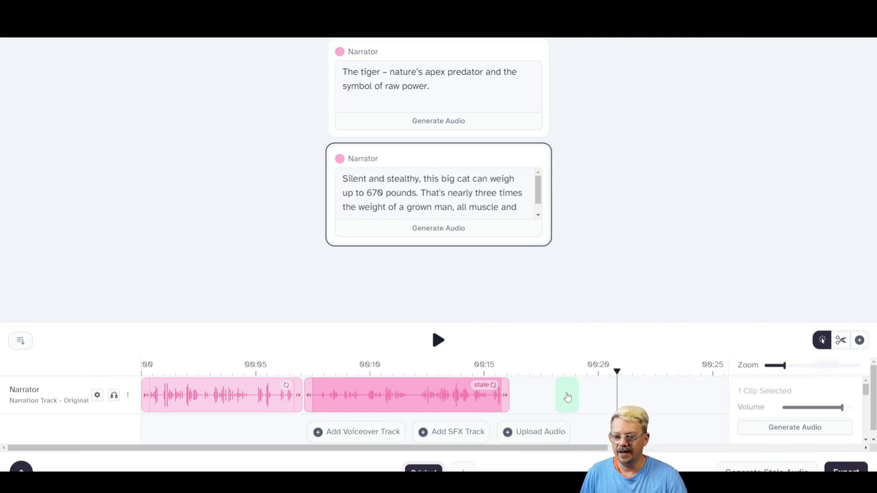
right_click(416, 395)
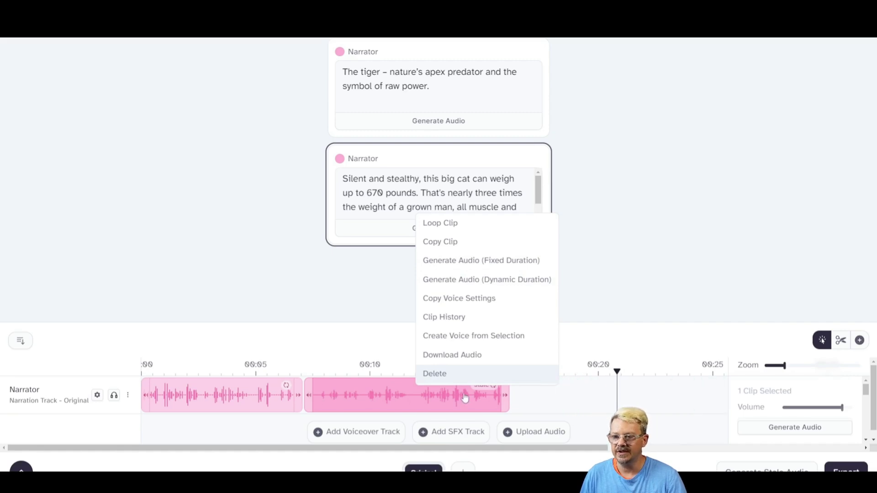
click(489, 261)
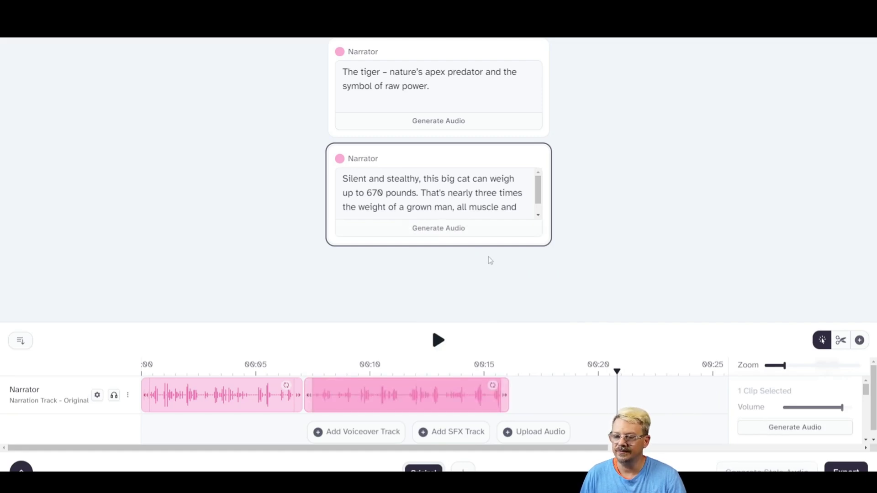
click(439, 342)
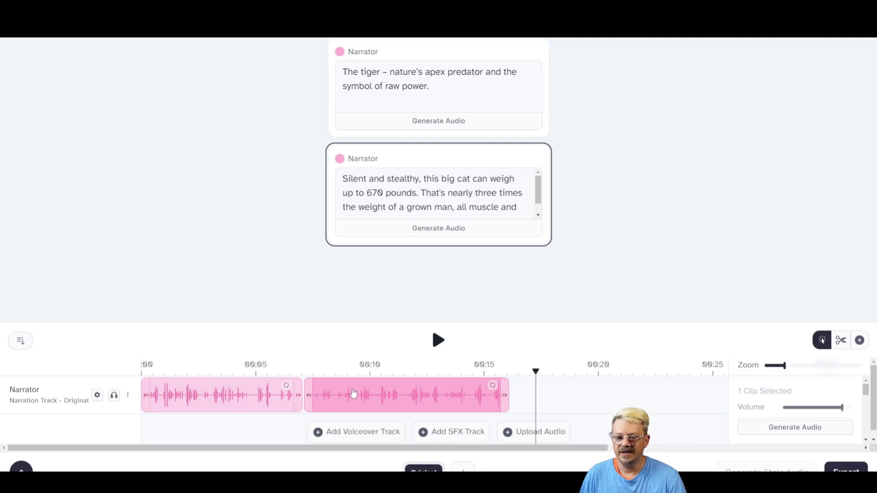
Change the Narrator track's voice to Bob News Voice with default settings, raising Style to about one-fifth of its range
click(96, 396)
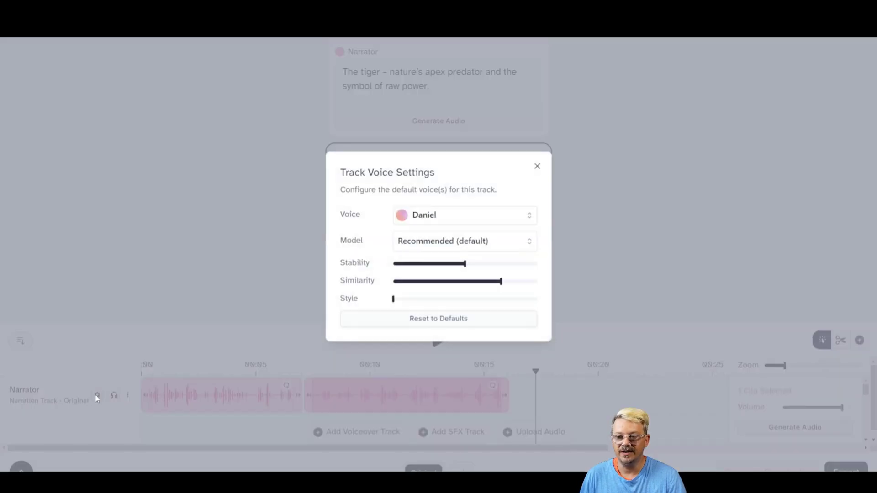
click(484, 216)
drag(671, 273, 676, 321)
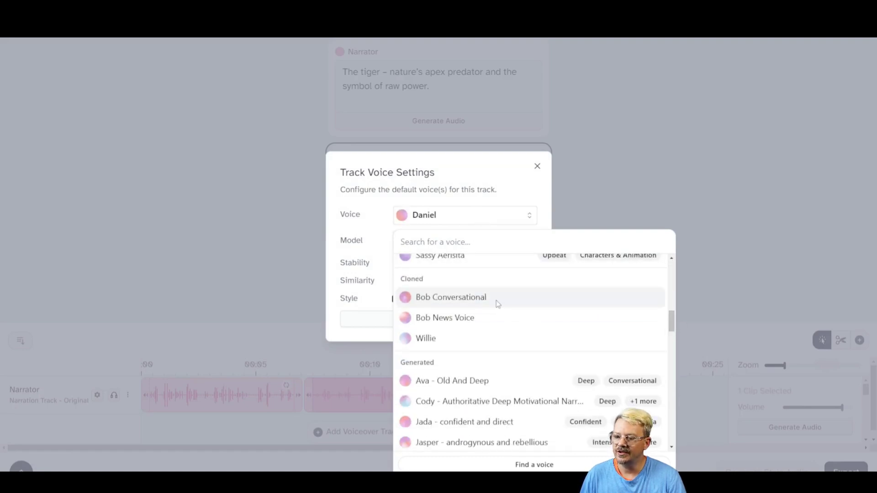
click(446, 319)
click(445, 321)
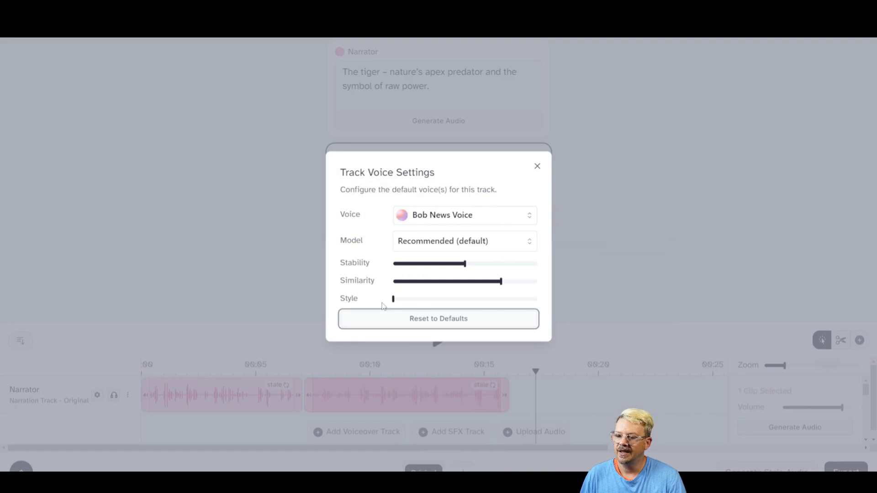
mouse_move(396, 300)
drag(393, 301, 420, 304)
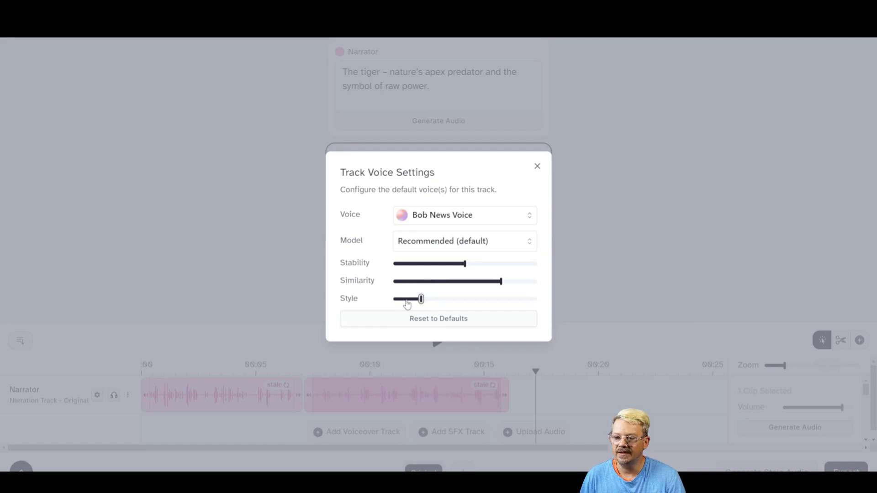
click(537, 166)
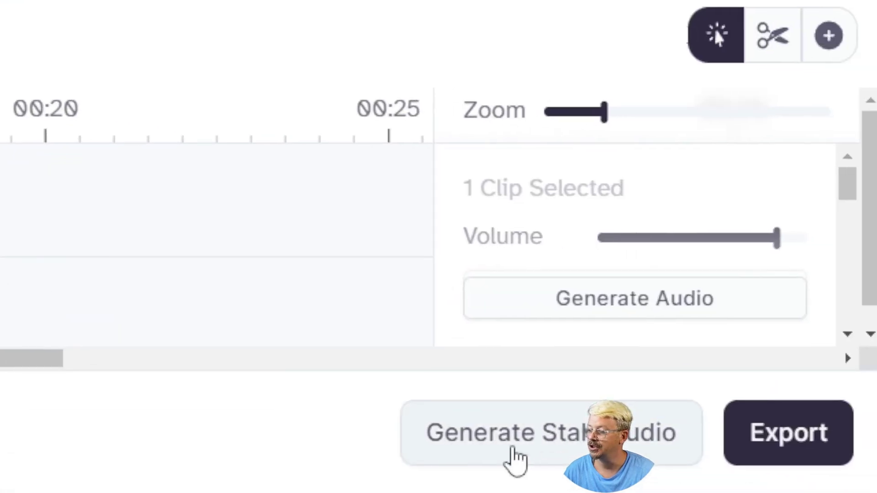
Regenerate the stale Narrator audio and move the second clip so that it starts directly after the first one
click(515, 461)
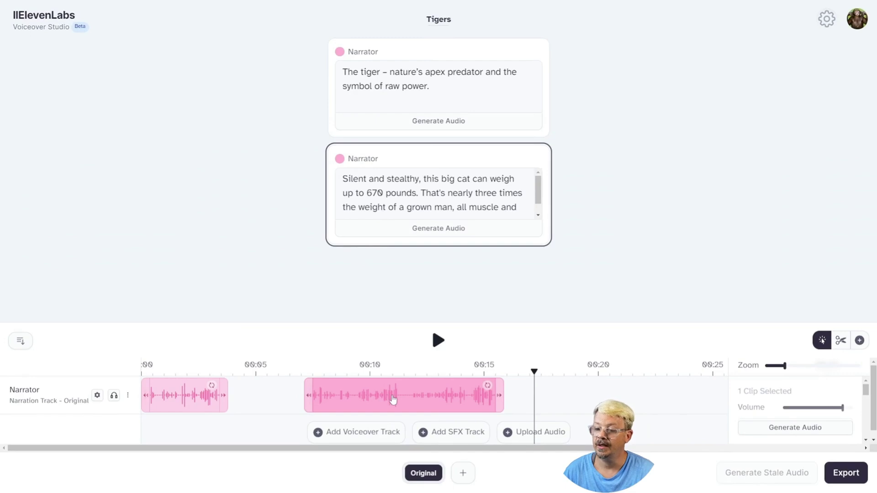
drag(390, 398, 315, 397)
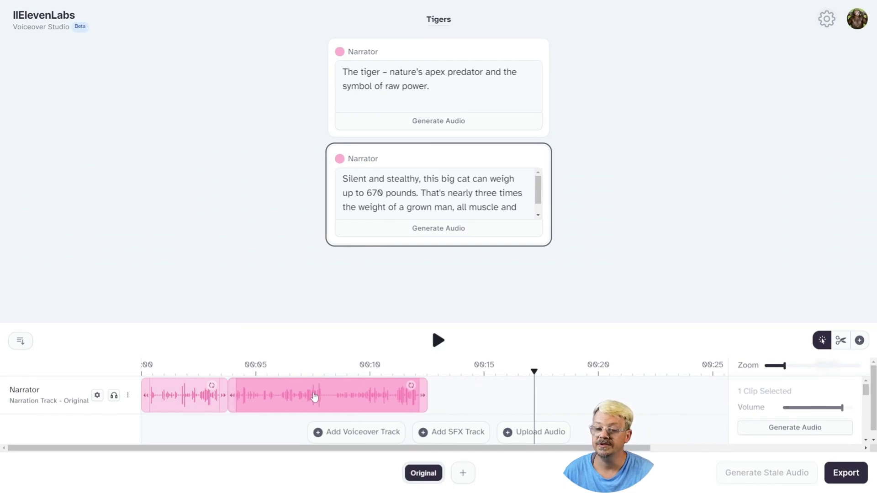
Play both Narrator clips from the start of the timeline, then stop playback
click(140, 366)
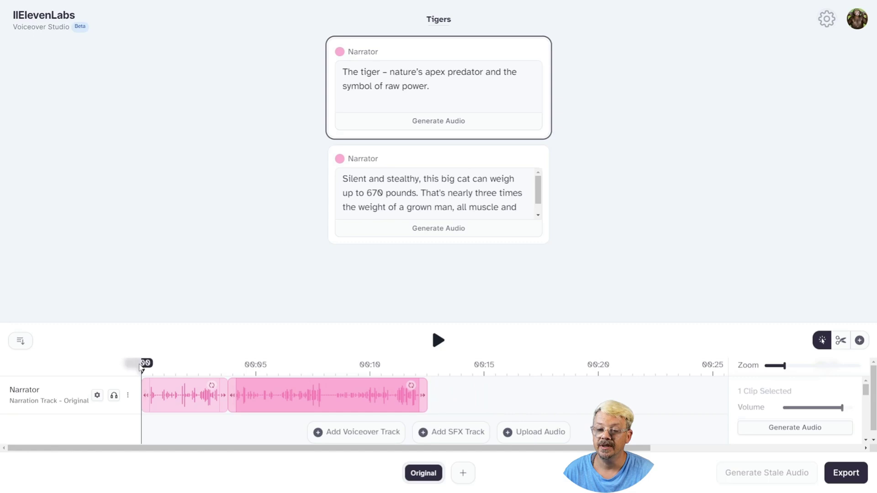
click(441, 340)
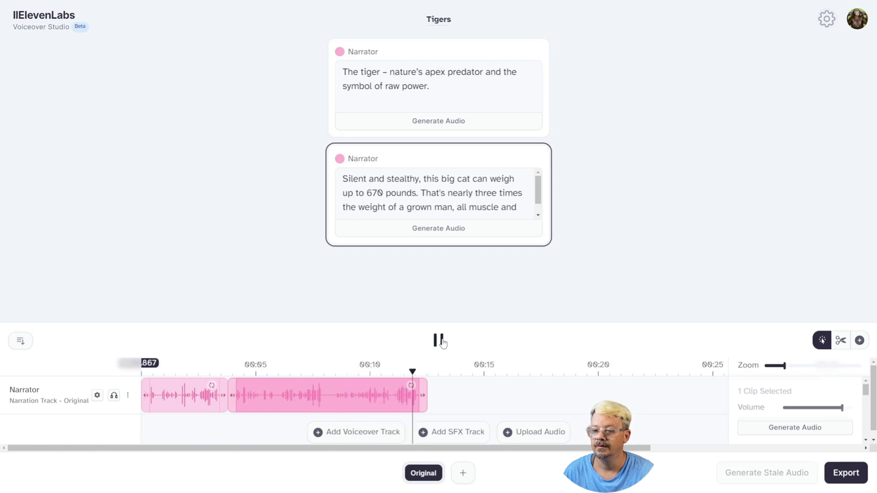
click(442, 342)
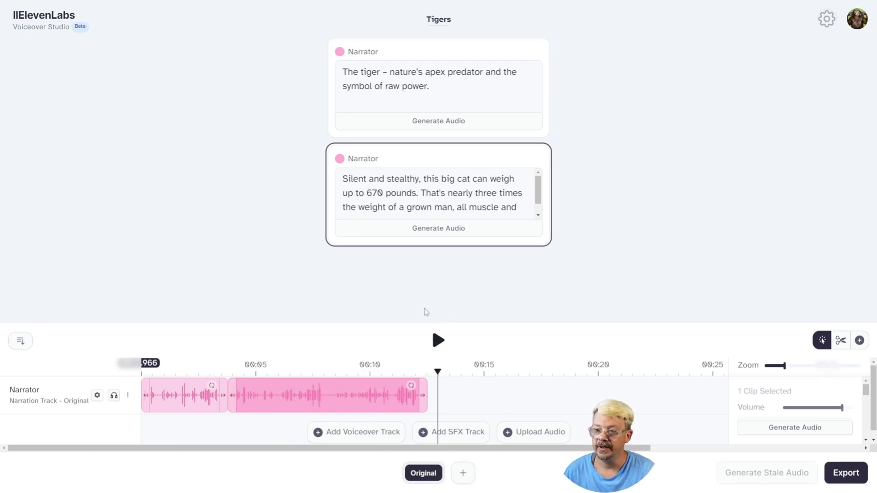
Add a third Narrator clip at about 13 seconds reading "Top speed? 40 miles per hour. Imagine a sports car with claws and teeth." and generate its audio
double_click(454, 396)
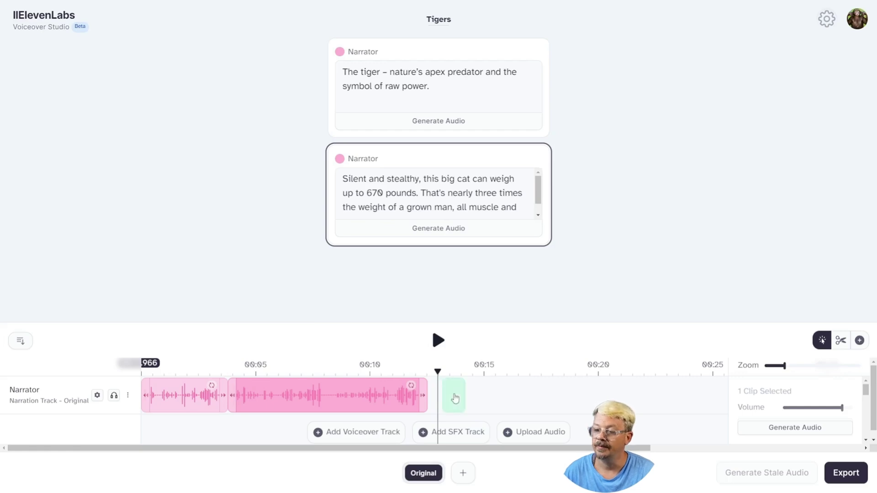
key(ctrl+v)
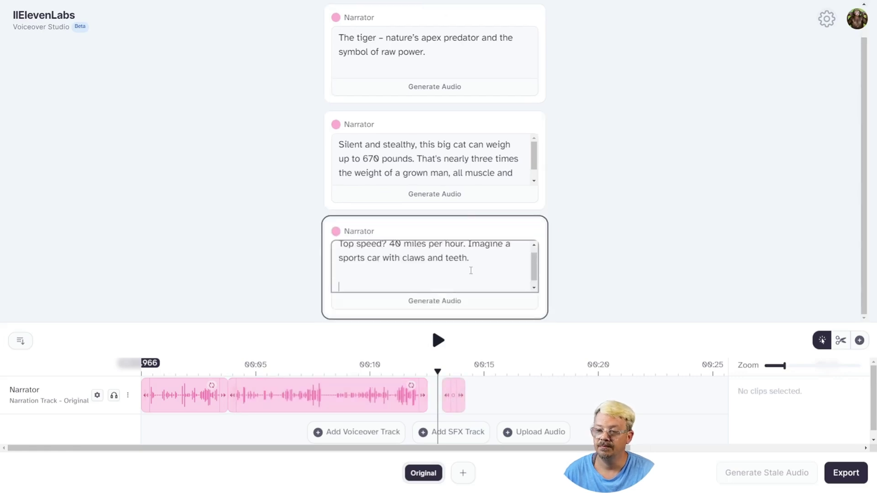
click(408, 301)
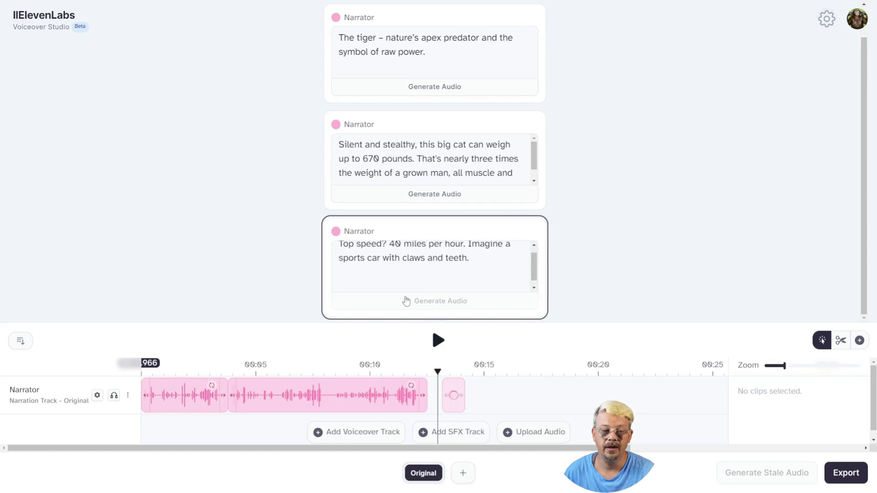
Add a fourth Narrator clip at about 18 seconds with the "The roar? It can be heard up to two miles away" passage and generate its audio
double_click(558, 407)
right_click(380, 264)
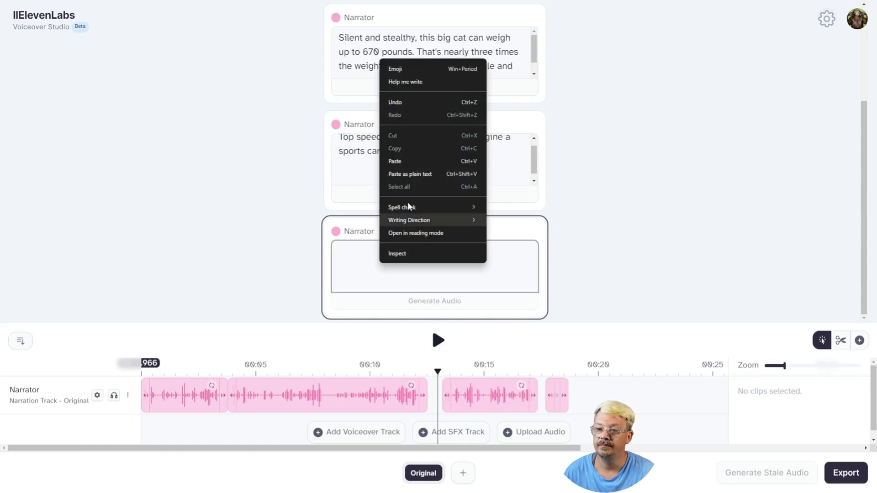
click(406, 162)
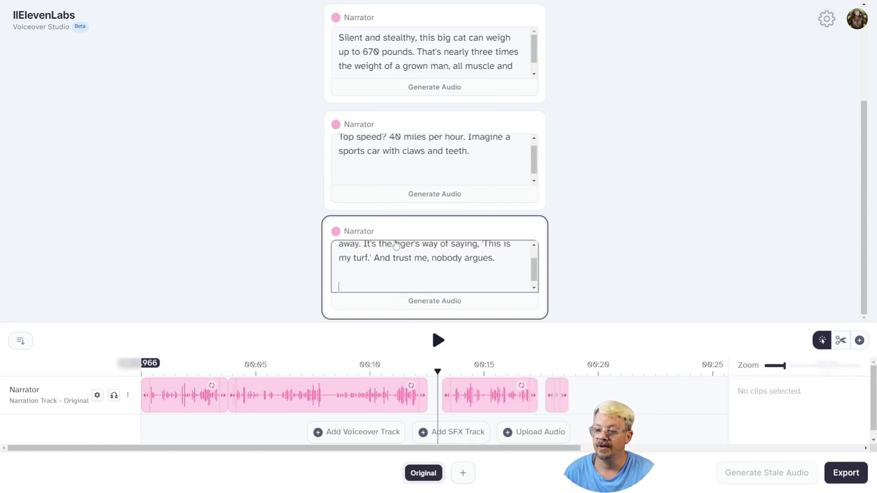
click(475, 311)
Add a fifth Narrator clip at about 27 seconds with the "But they're not just fearsome hunters" passage and generate its audio
scroll(330, 395, right, 5)
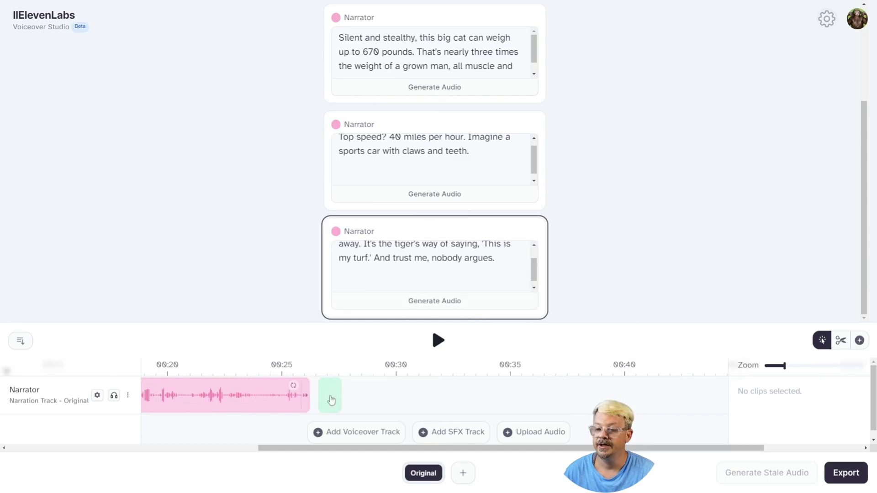
double_click(330, 394)
right_click(380, 277)
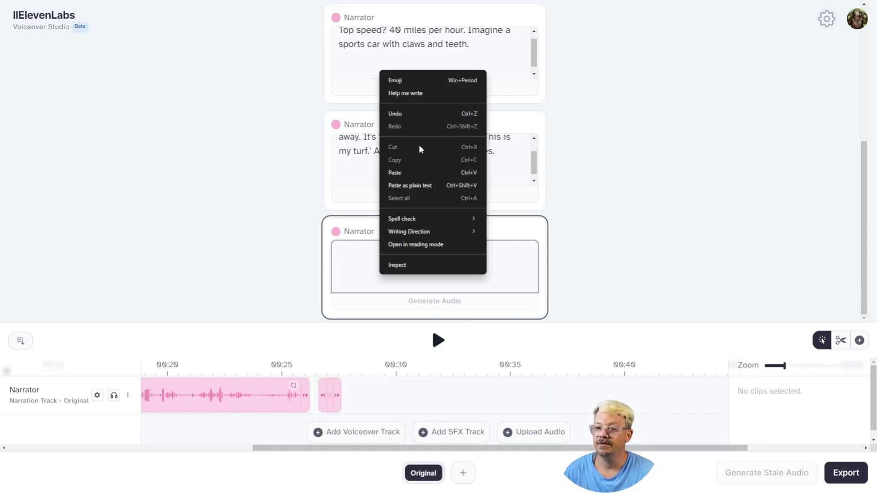
click(408, 173)
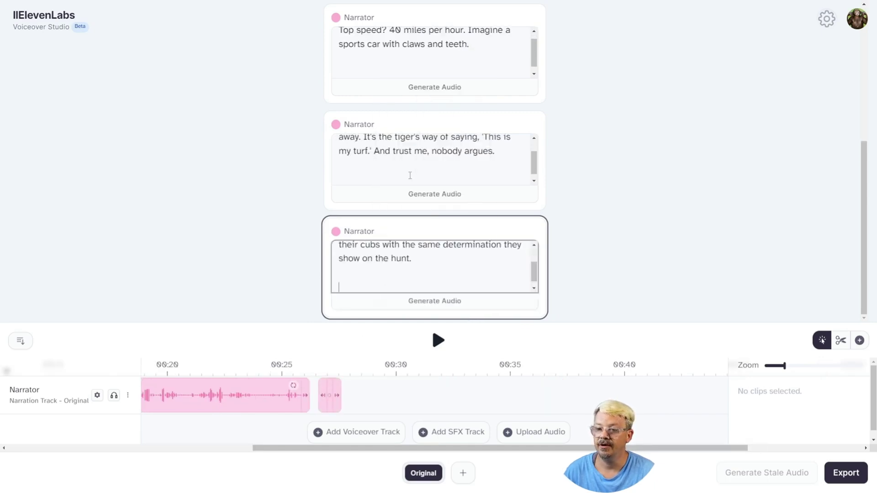
click(422, 302)
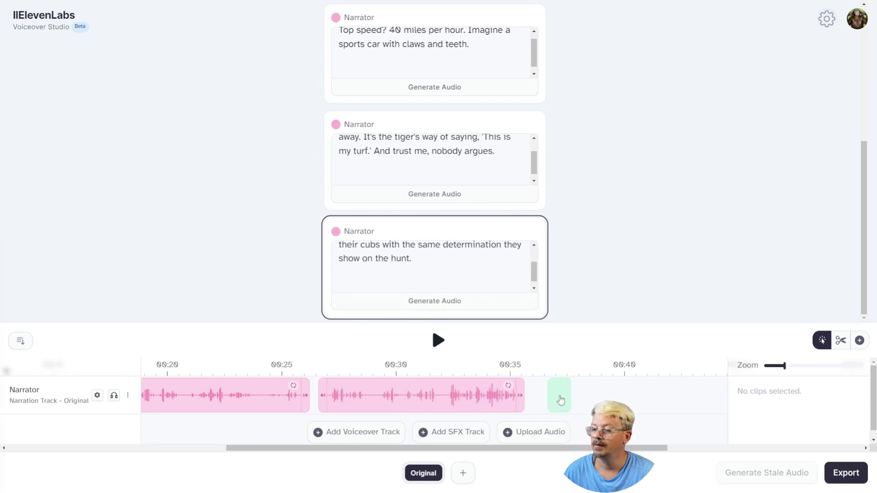
Add a sixth Narrator clip at about 37 seconds with the "Unlike most cats, tigers love water" passage and generate its audio
click(560, 400)
right_click(459, 263)
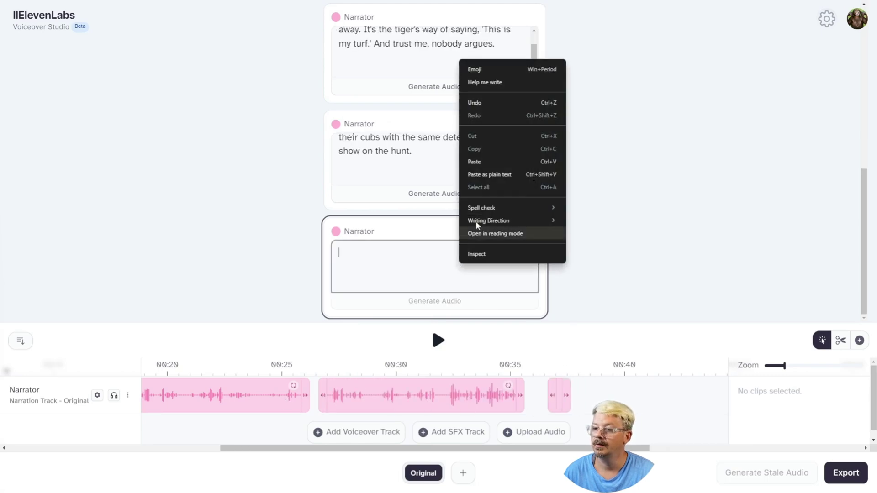
click(490, 157)
click(446, 302)
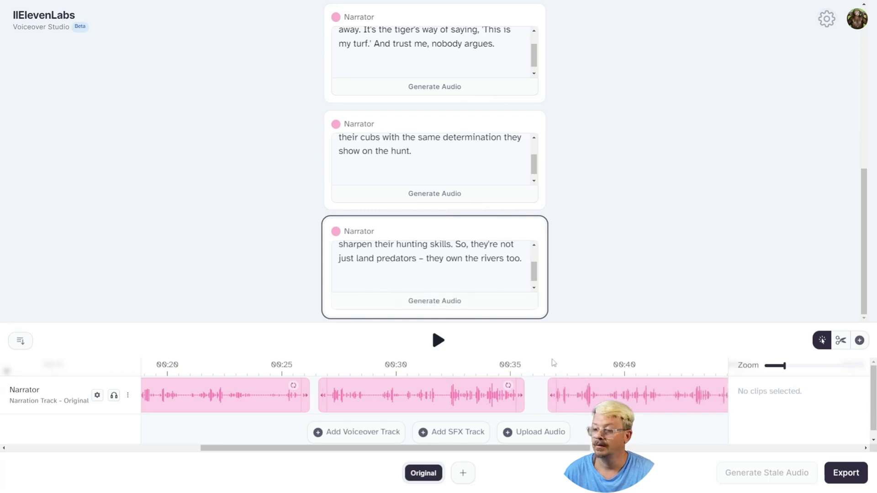
Add a seventh Narrator clip at about 47 seconds with the "Sadly, fewer than 4,000 tigers remain in the wild" passage and generate its audio
drag(456, 448, 635, 448)
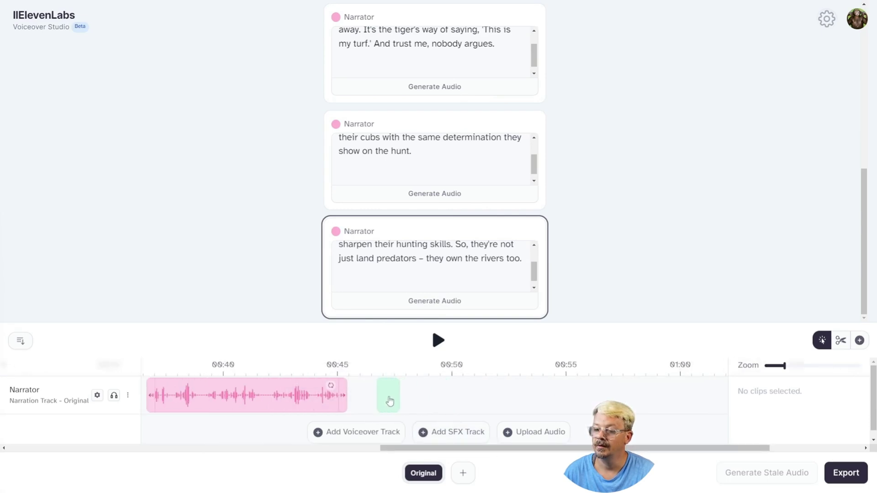
click(389, 401)
right_click(413, 269)
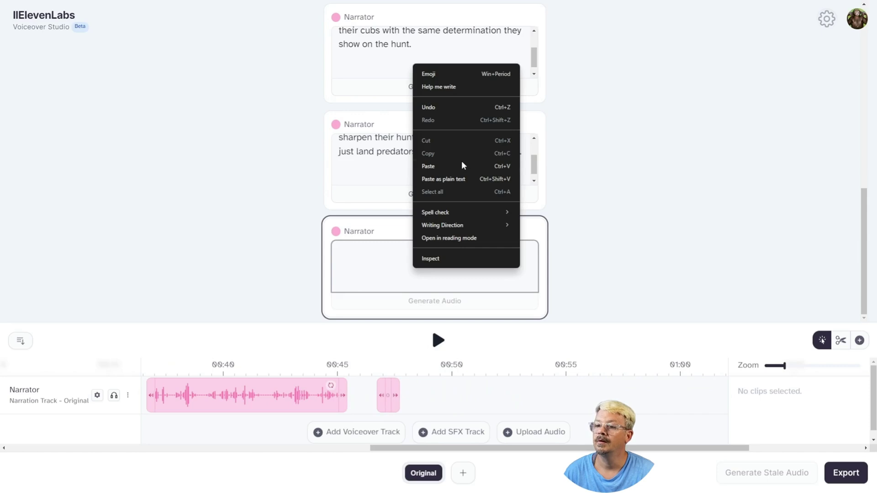
click(461, 161)
click(455, 303)
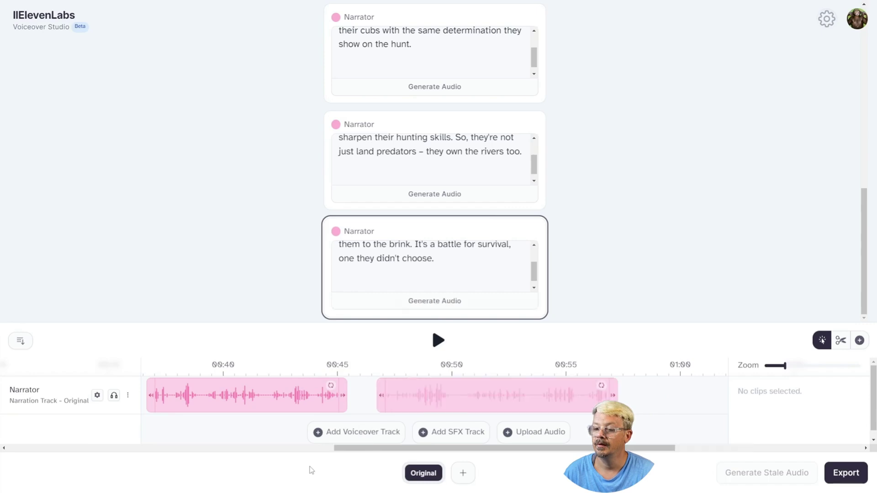
Add an eighth Narrator clip at about 59 seconds with the "The tiger is more than a predator" passage and generate its audio
click(664, 397)
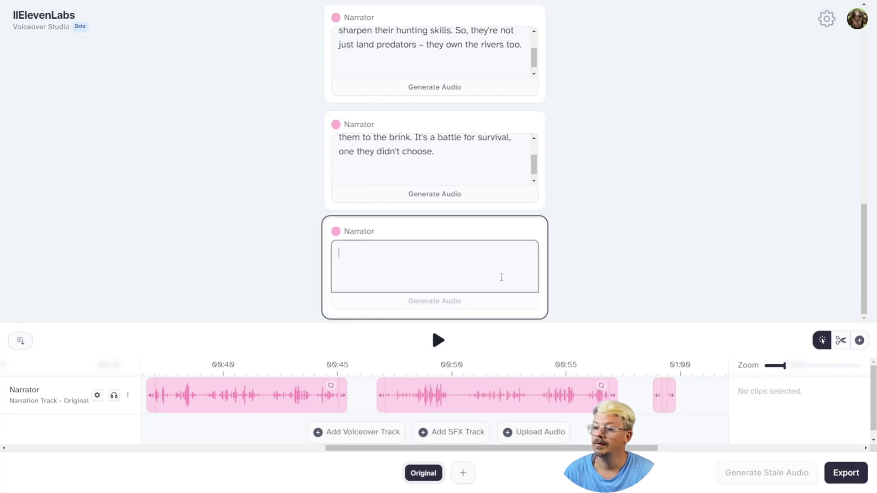
right_click(462, 267)
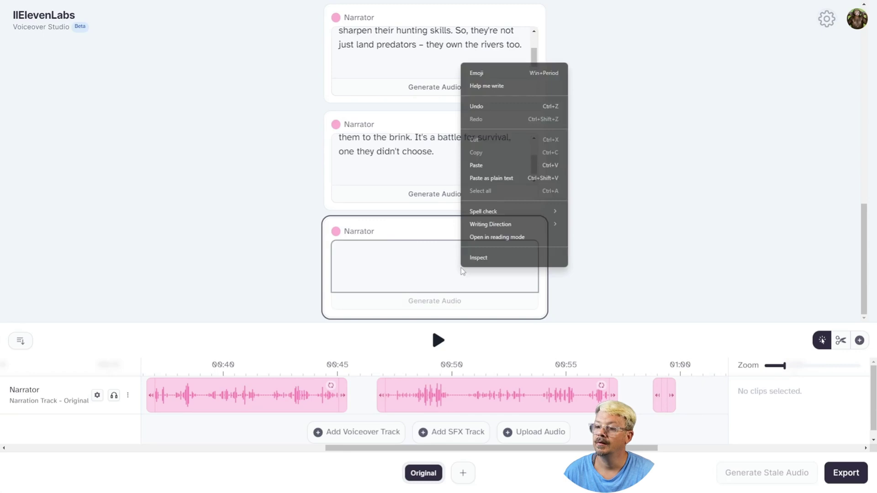
click(497, 163)
click(438, 306)
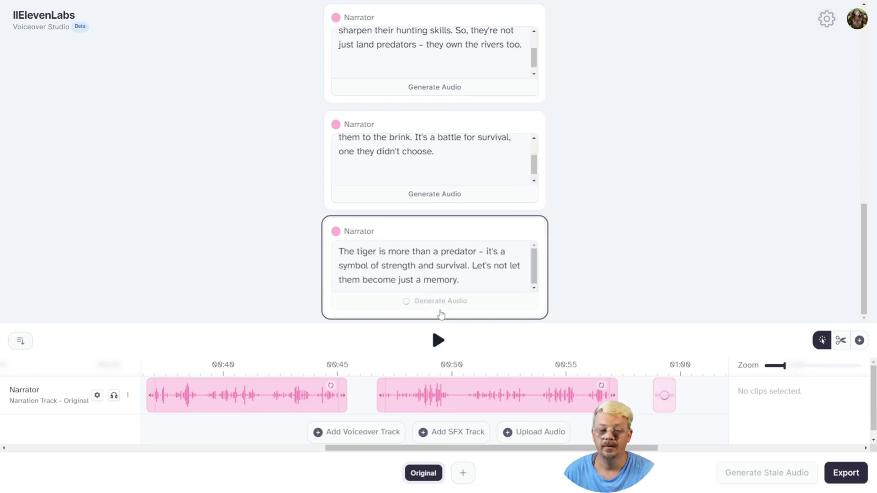
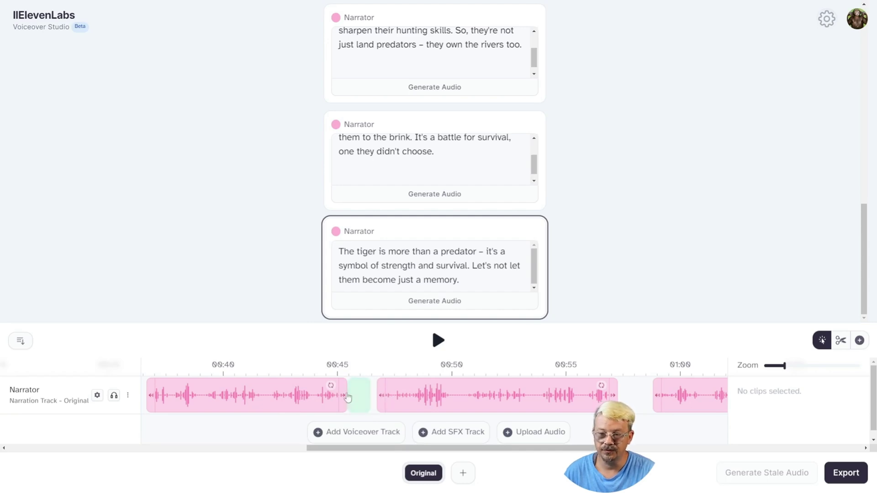
Review the actions available for the fifth Narrator clip without applying any
scroll(339, 453, left, 10)
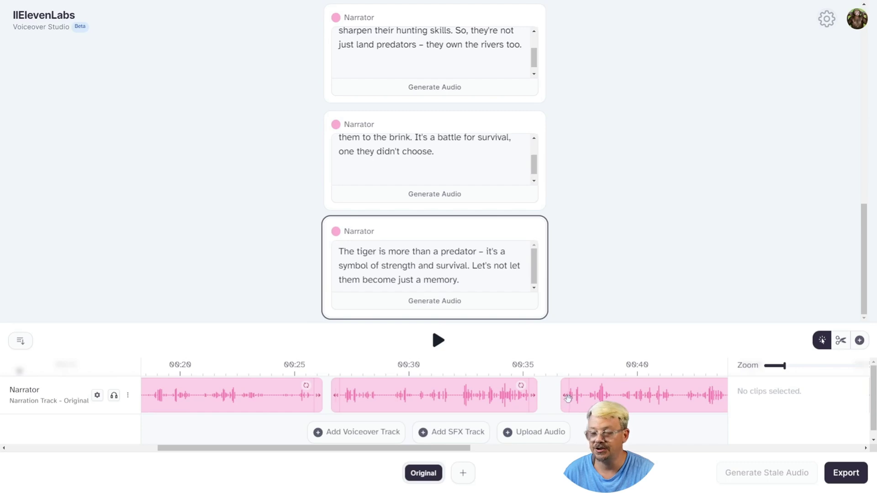
right_click(509, 402)
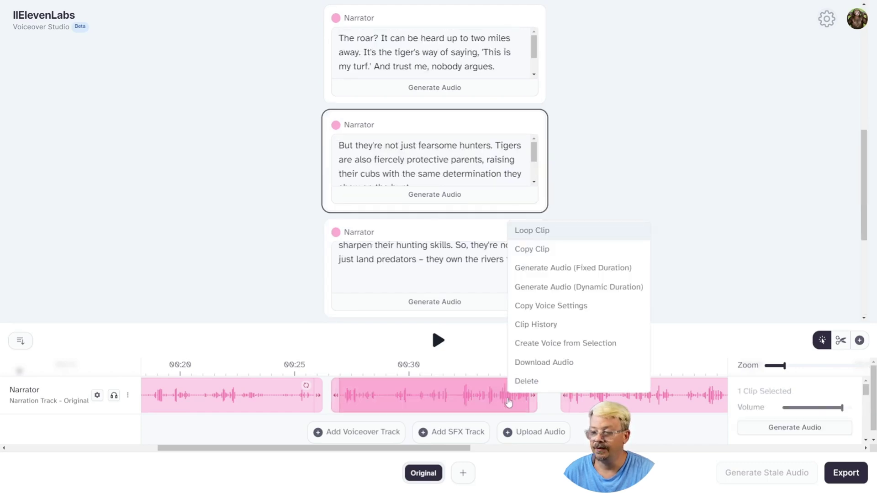
key(Escape)
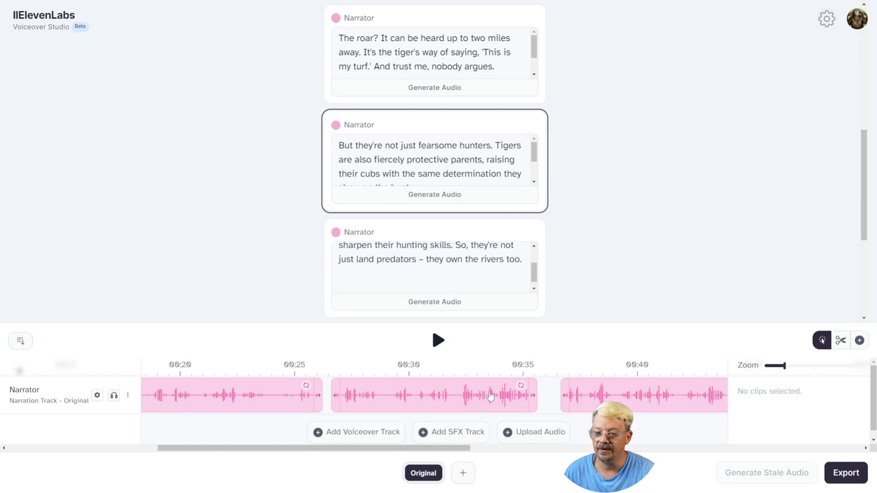
Play back the narration from the "Top speed?" clip onward to check the newly generated clips
scroll(413, 184, up, 3)
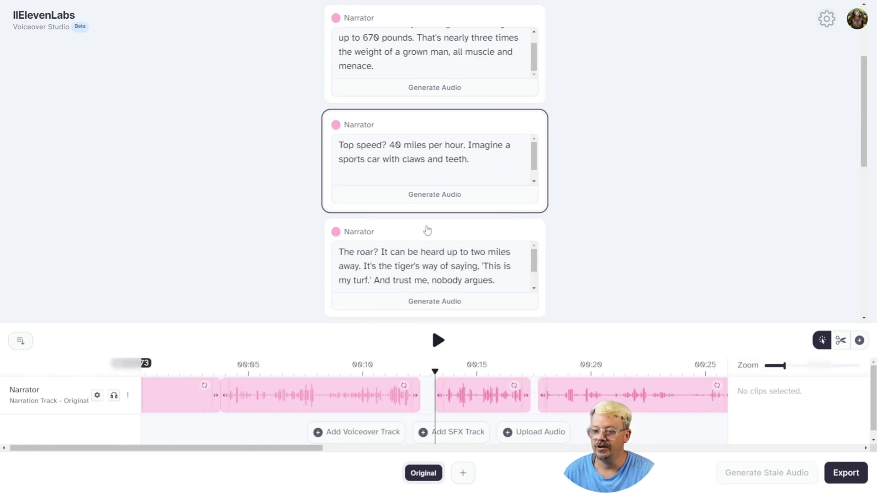
click(439, 341)
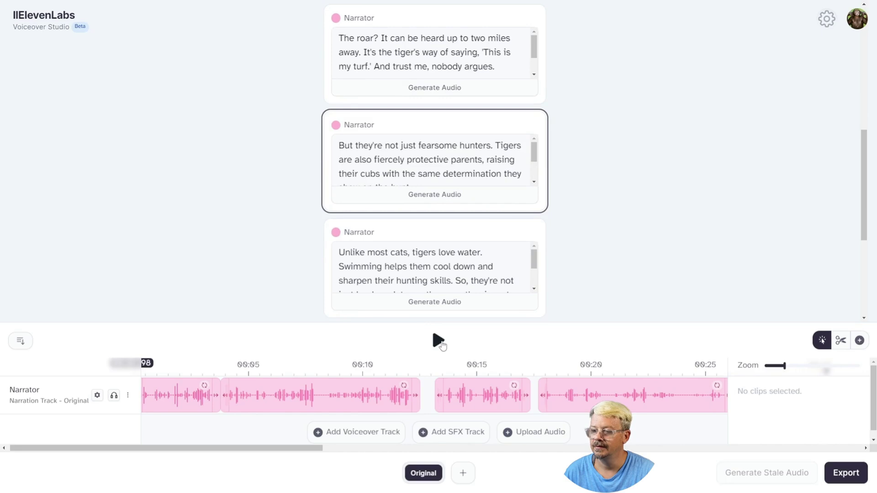
drag(291, 448, 431, 463)
click(442, 196)
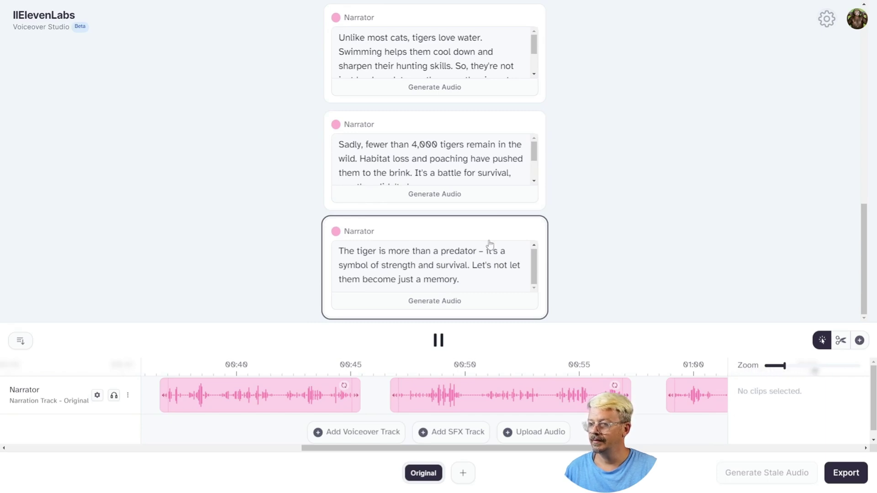
Close the gaps around the third Narrator clip by moving it against the second clip and the fourth clip against it
drag(358, 448, 35, 446)
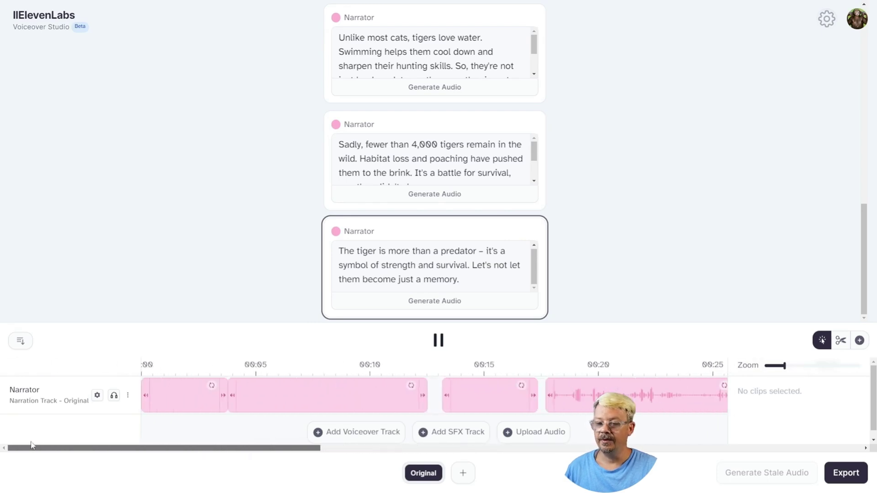
click(491, 404)
drag(491, 404, 477, 404)
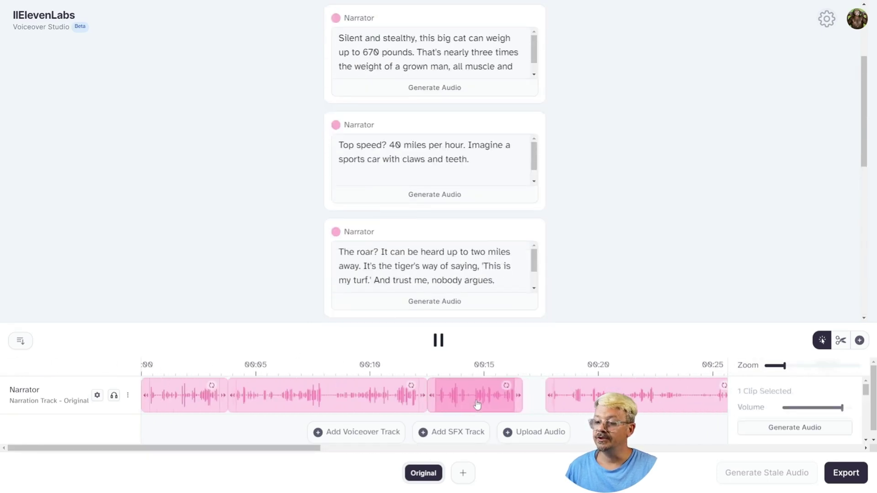
drag(588, 402, 566, 402)
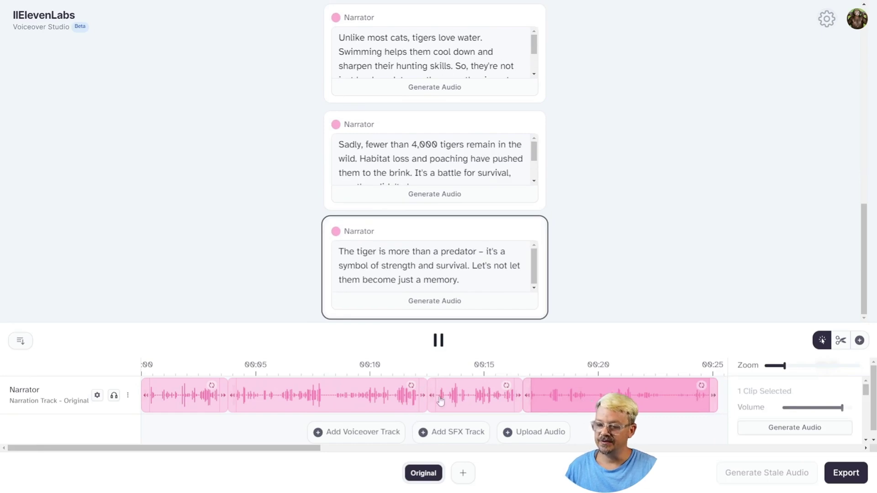
Add a second voiceover track below the Narrator track
scroll(434, 393, down, 1)
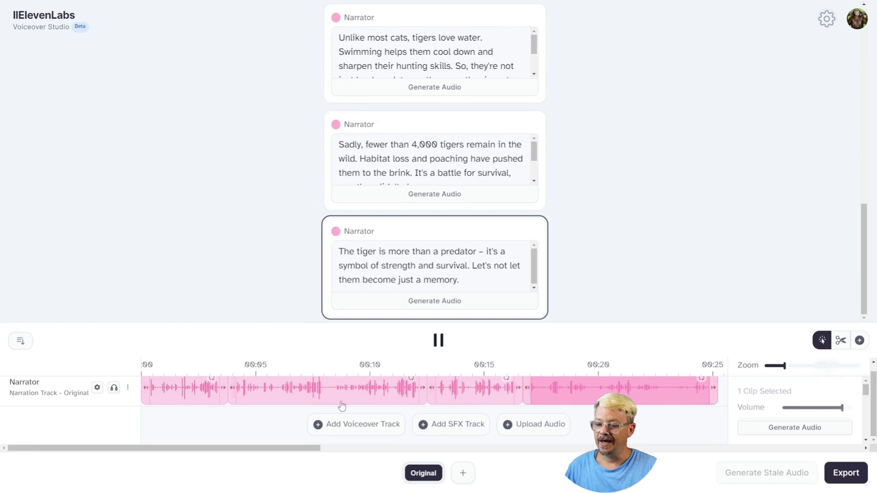
click(360, 426)
Move the third clip onto the new voiceover track, then return it to its place on the Narrator track
drag(457, 359, 436, 391)
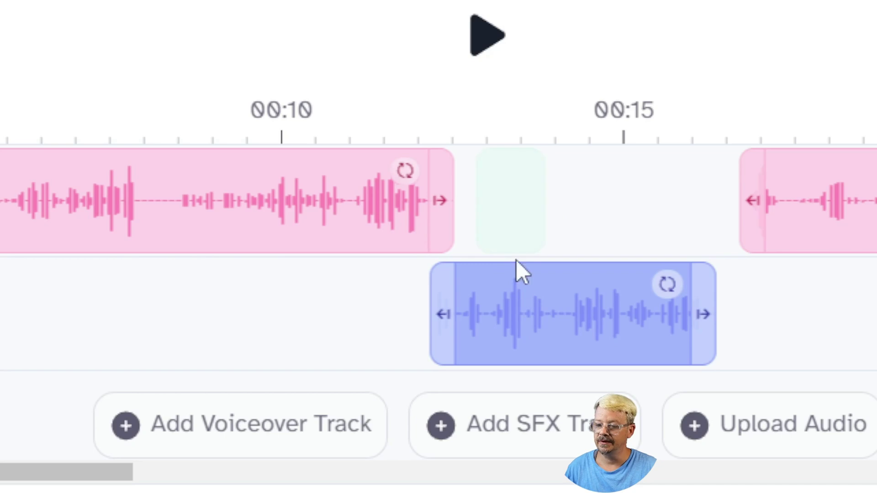
drag(538, 329, 557, 341)
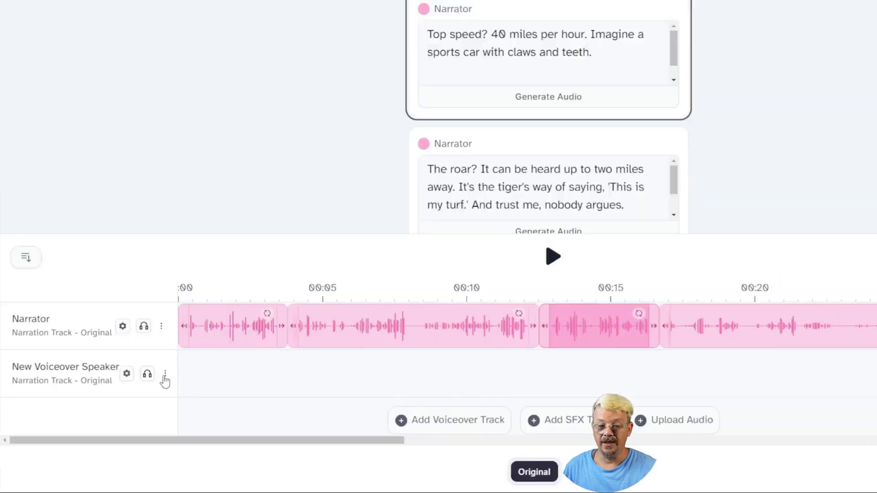
Delete the empty second voiceover track below the Narrator track
click(390, 230)
click(142, 415)
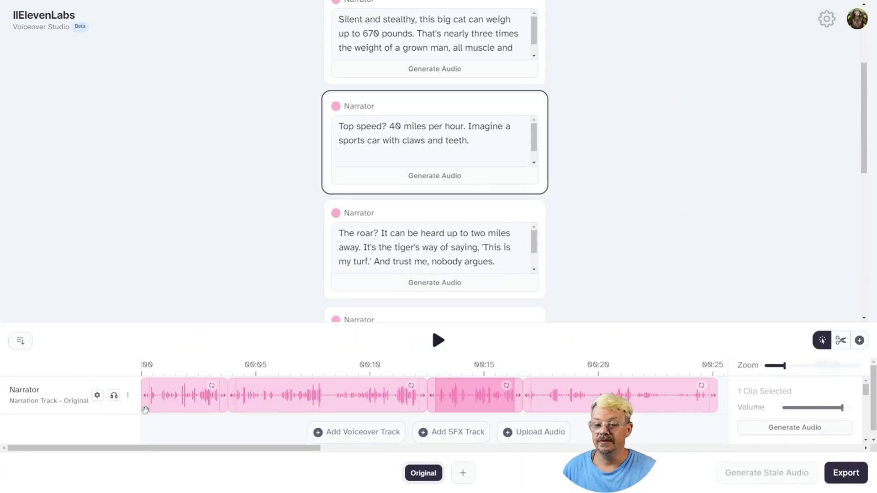
Close the gaps between the remaining Narrator clips by moving each one against the clip before it
drag(256, 448, 389, 440)
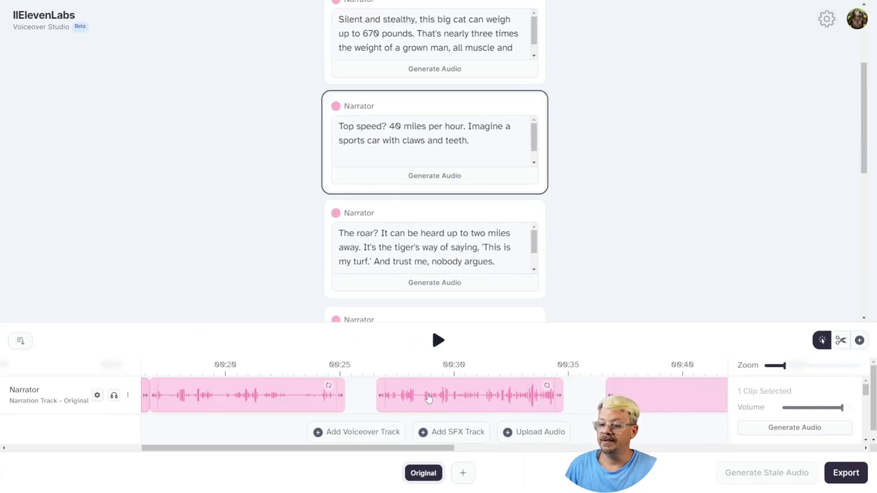
drag(428, 398, 398, 398)
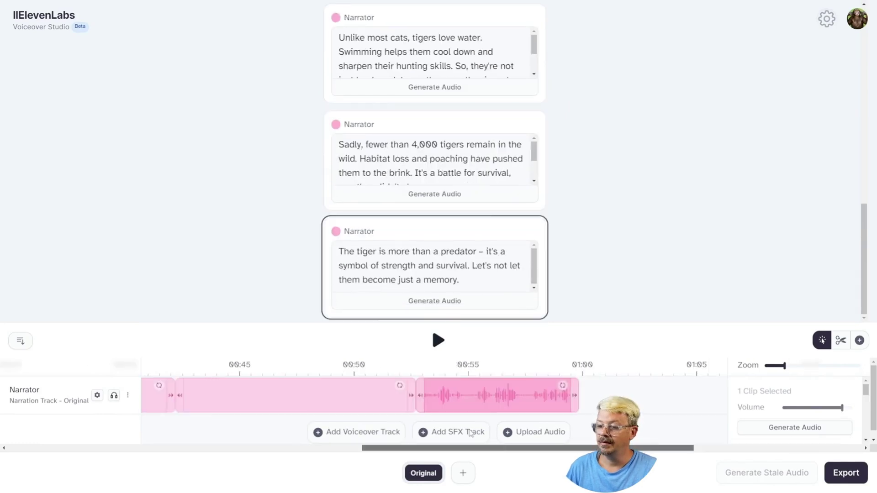
scroll(294, 429, left, 10)
scroll(74, 176, up, 5)
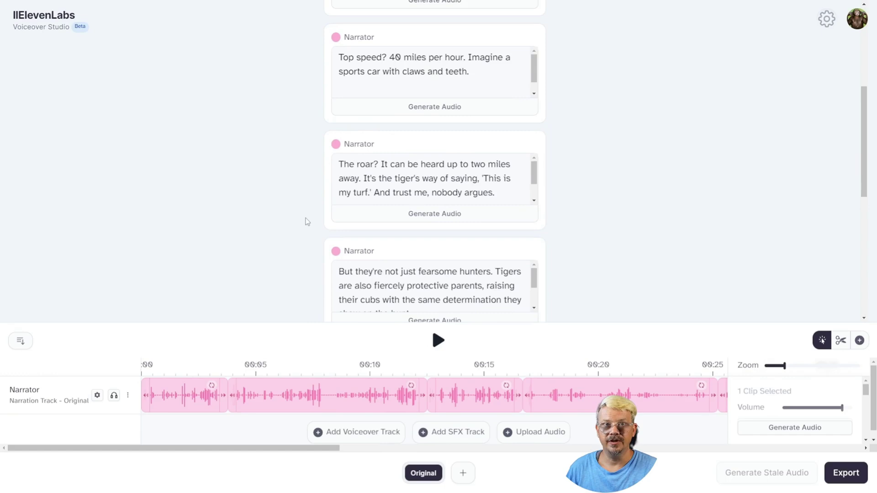
Add an SFX track with a clip at the start of "The roar?" narration and generate its audio from the prompt "Tiger roar"
click(328, 157)
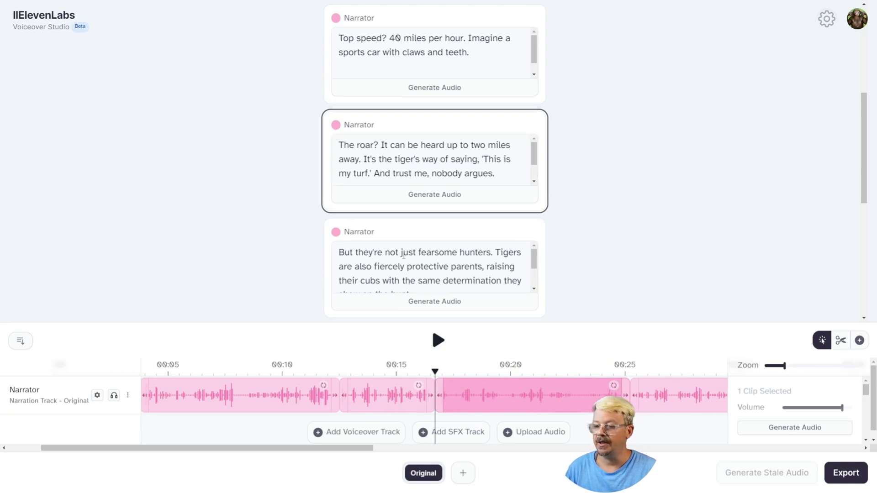
click(462, 432)
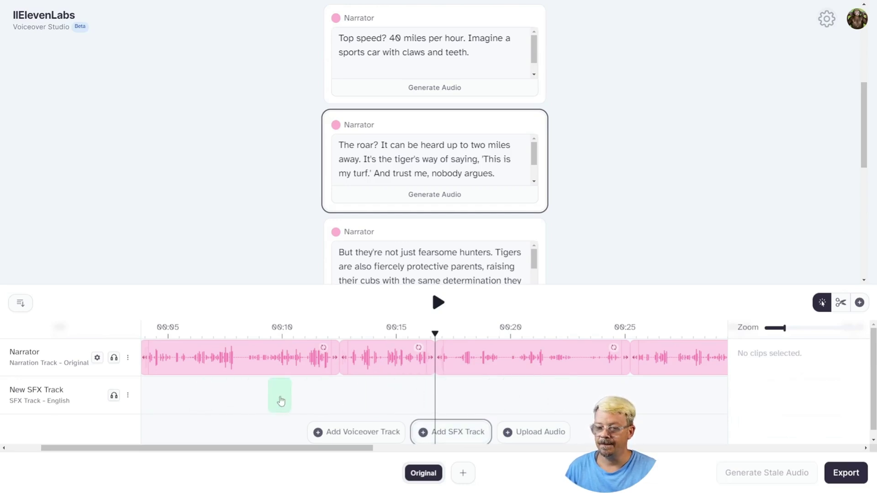
click(456, 409)
click(415, 123)
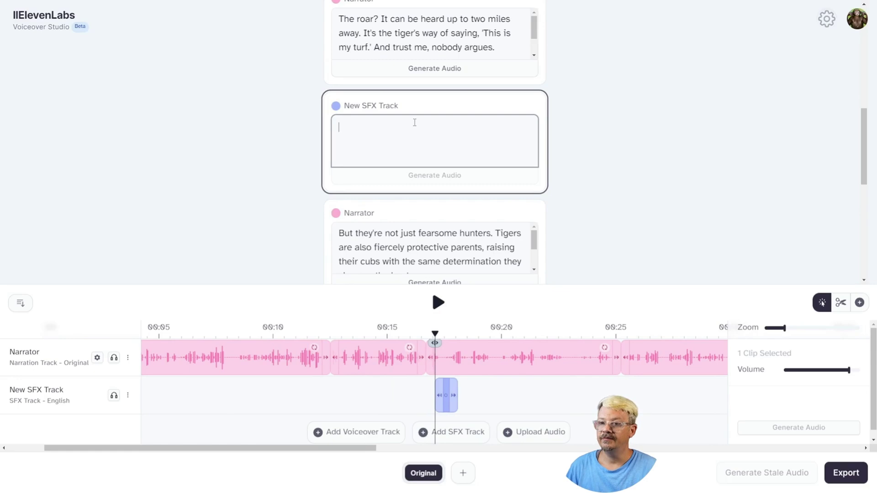
text(Tiger roar)
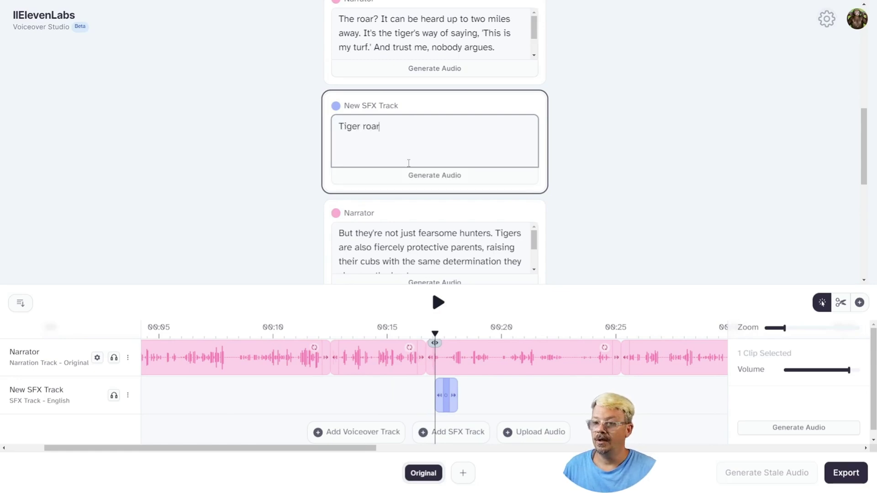
click(418, 175)
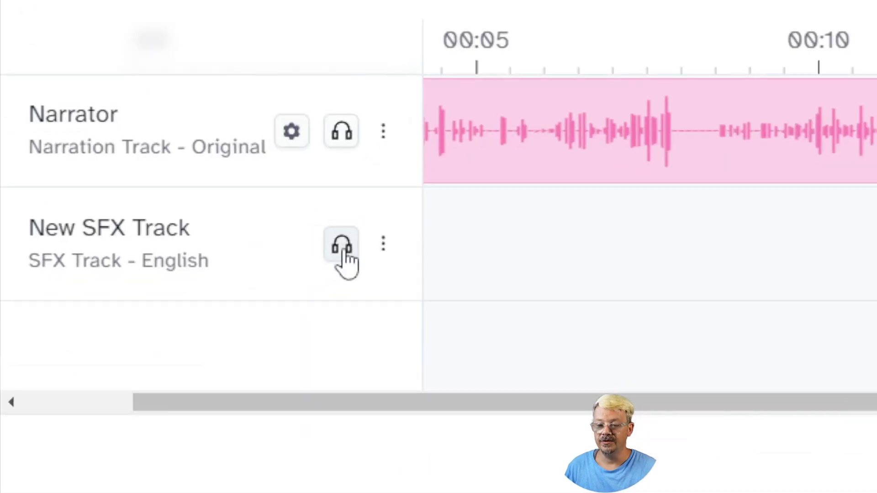
Solo the SFX track and play back the tiger roar clip on its own
click(342, 247)
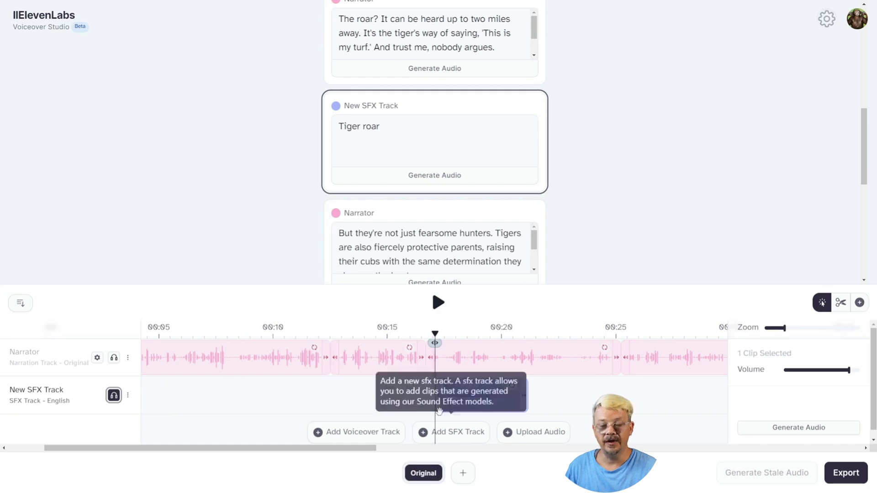
click(438, 303)
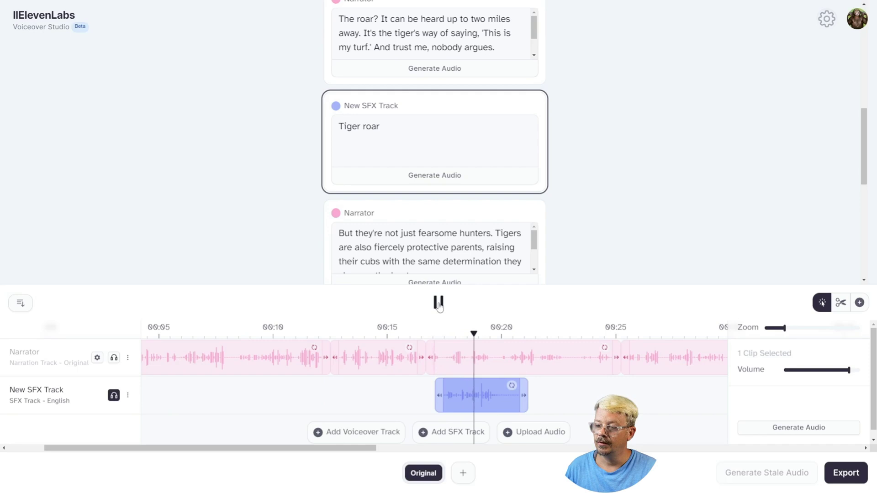
click(438, 303)
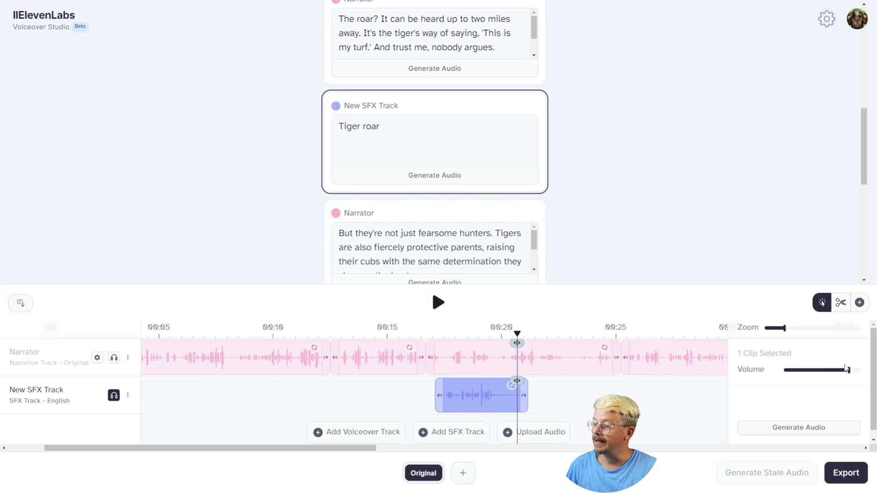
Lower the tiger roar clip's volume and take the SFX track off solo
drag(847, 370, 845, 371)
drag(838, 372, 827, 372)
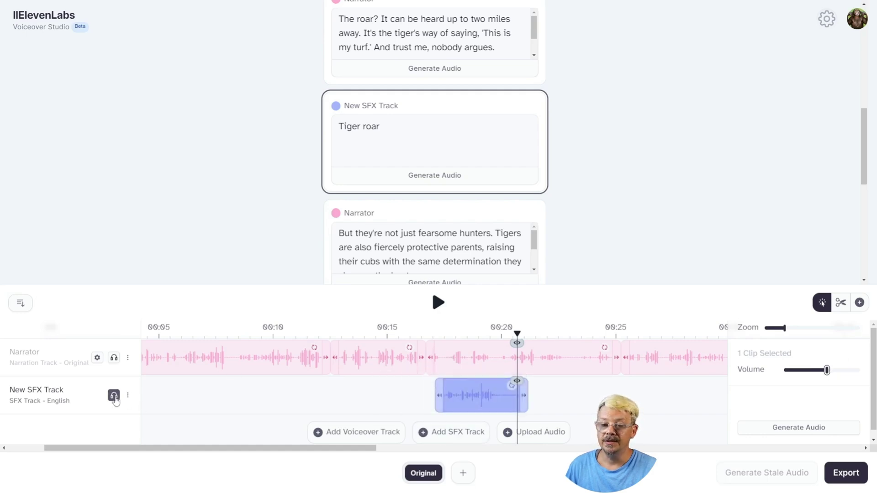
click(114, 395)
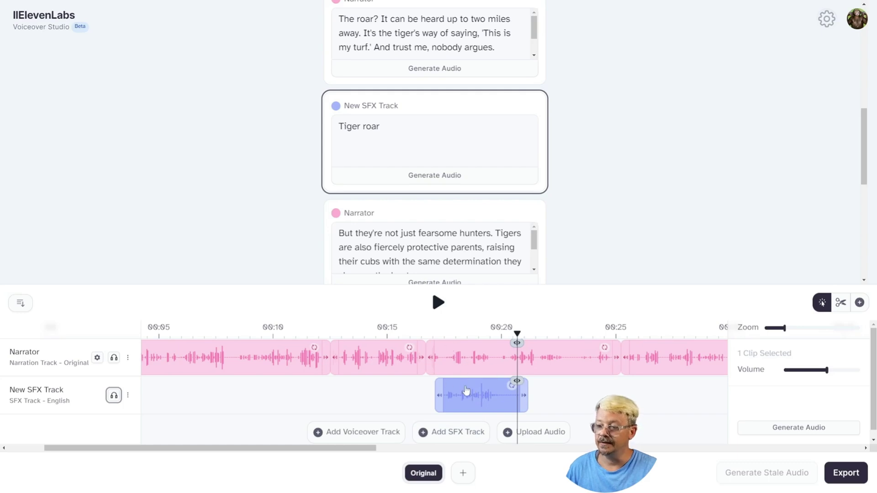
Play back "The roar?" narration together with the tiger roar effect
click(424, 332)
click(438, 302)
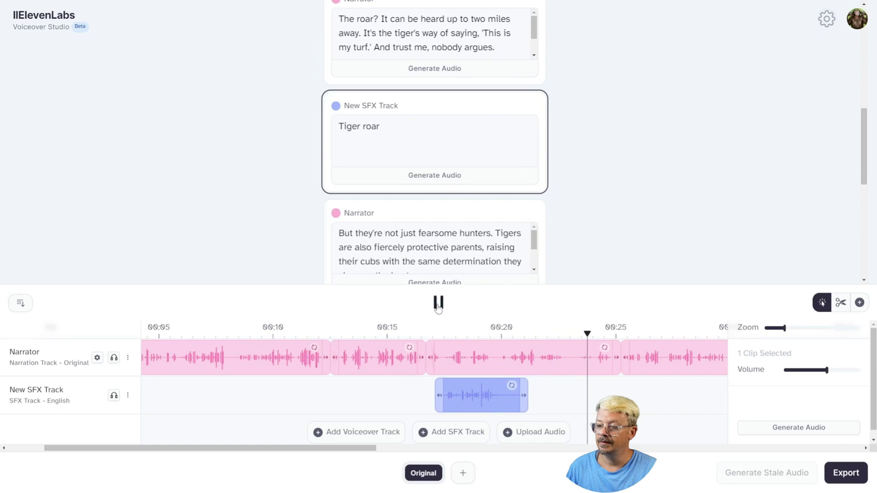
click(438, 304)
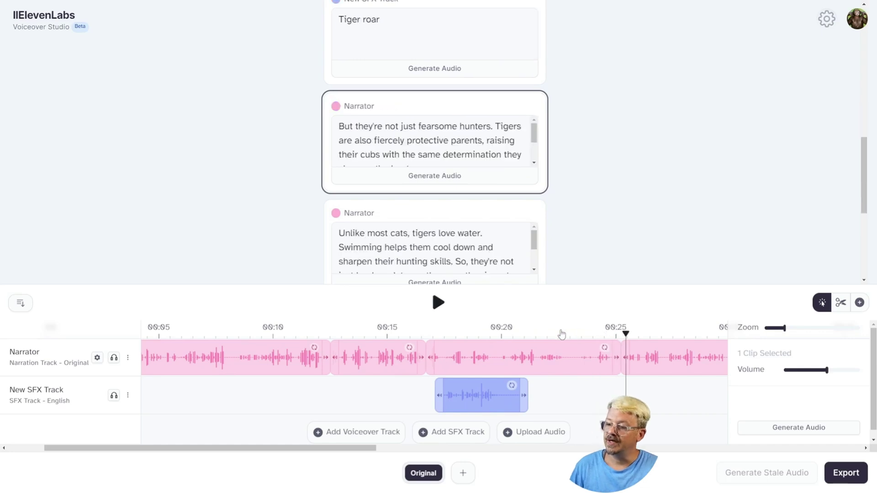
Move the tiger roar clip to about 21.5 s, under the end of "The roar?" narration, and play that passage back
click(562, 335)
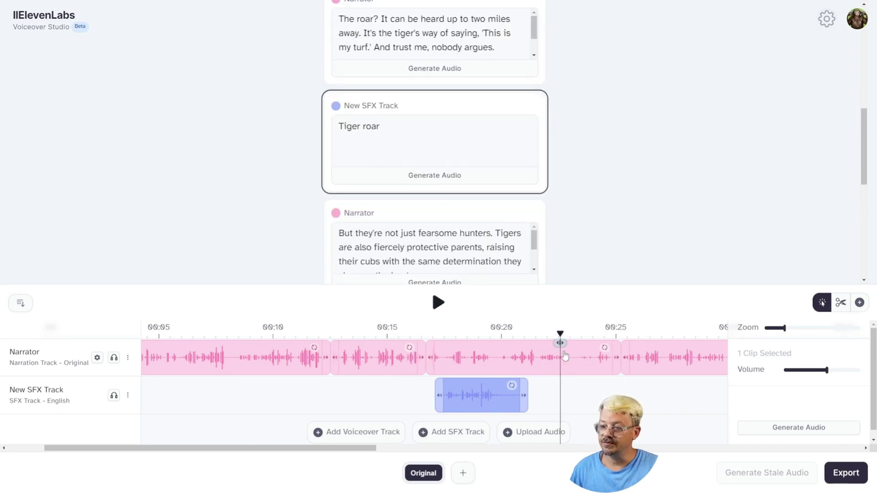
drag(469, 395, 571, 396)
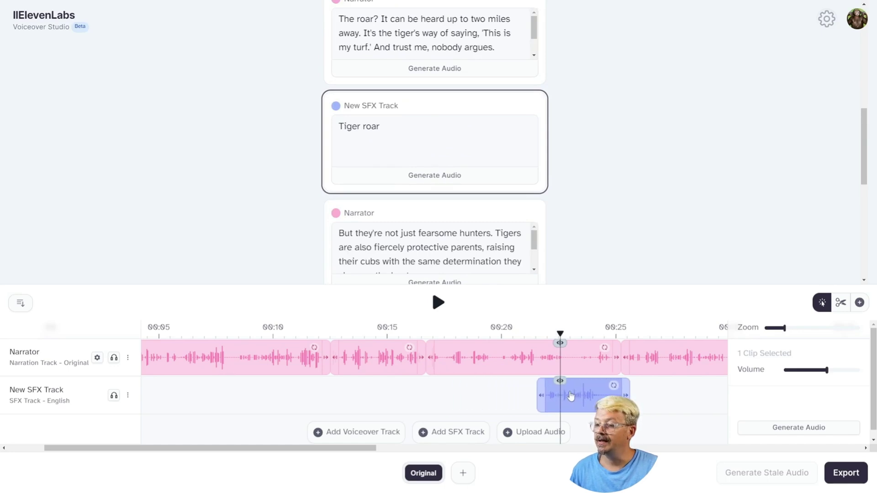
click(521, 332)
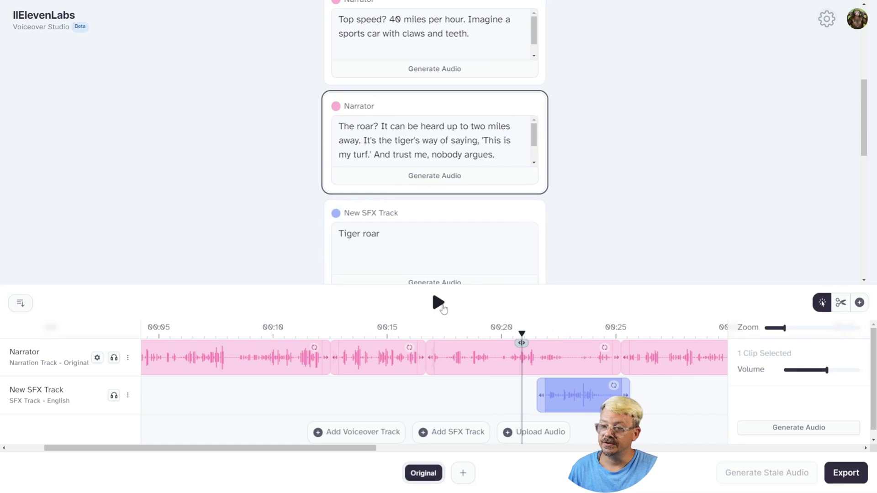
click(437, 303)
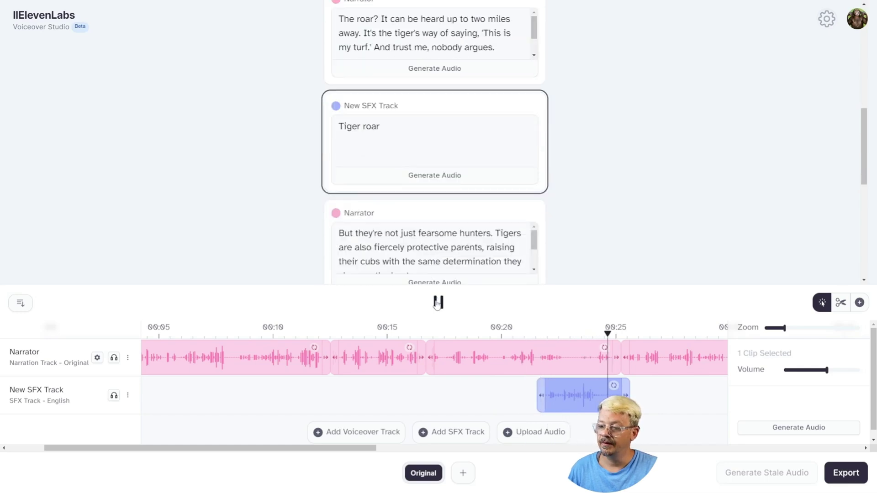
click(438, 302)
Add an SFX clip at the start of the last Narrator clip and generate it from the prompt "sound of strength and survival"
click(588, 328)
scroll(347, 439, down, 1)
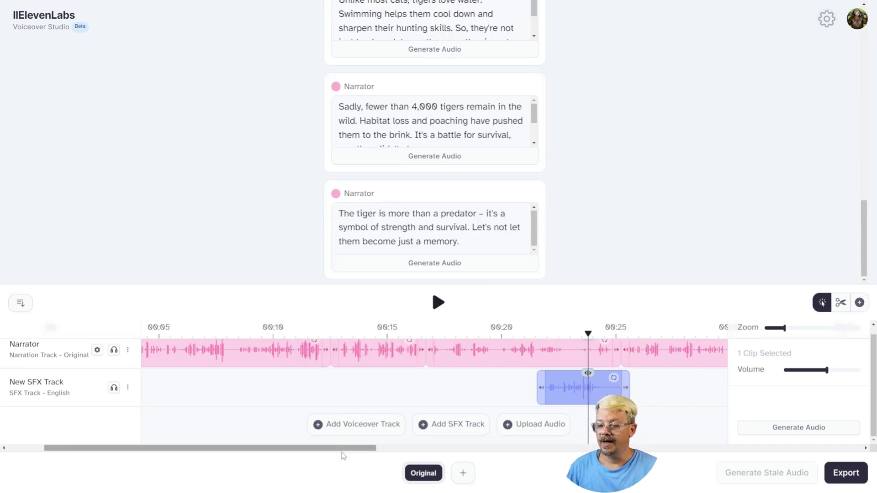
click(394, 197)
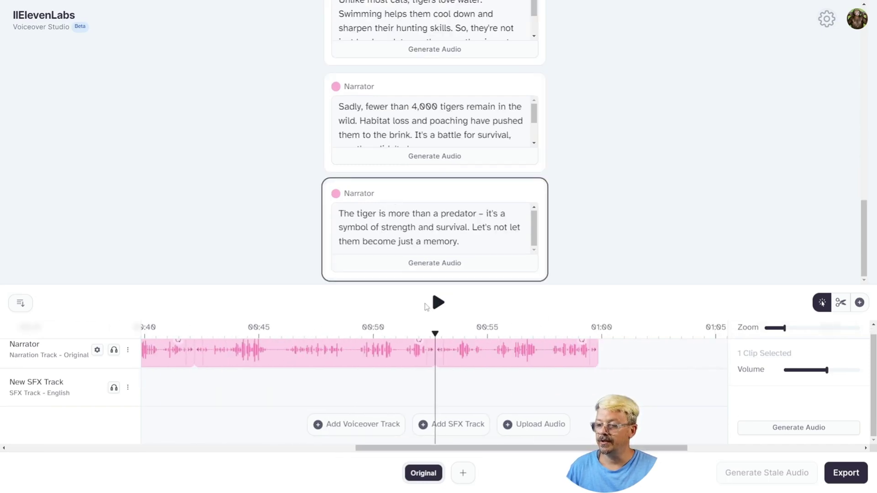
click(449, 388)
click(404, 226)
text(sound of strength and survival)
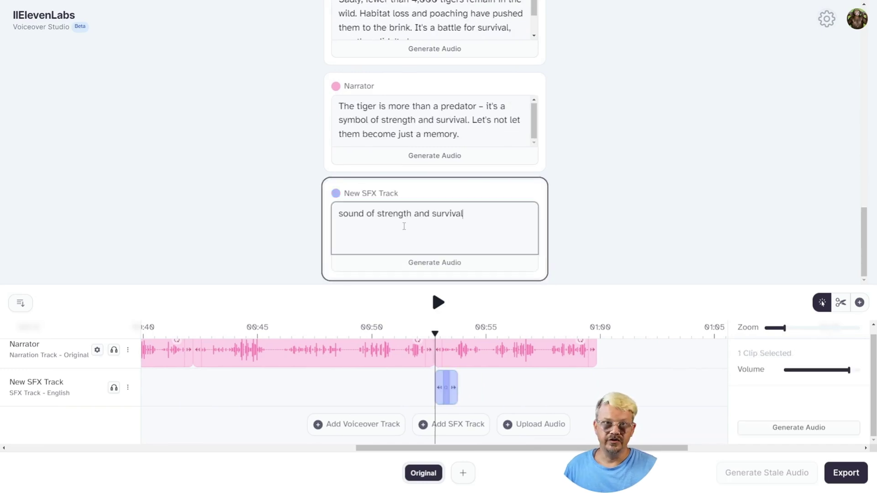
click(450, 262)
Solo the SFX track and listen to the new effect under the last Narrator clip
click(114, 388)
click(448, 304)
click(439, 306)
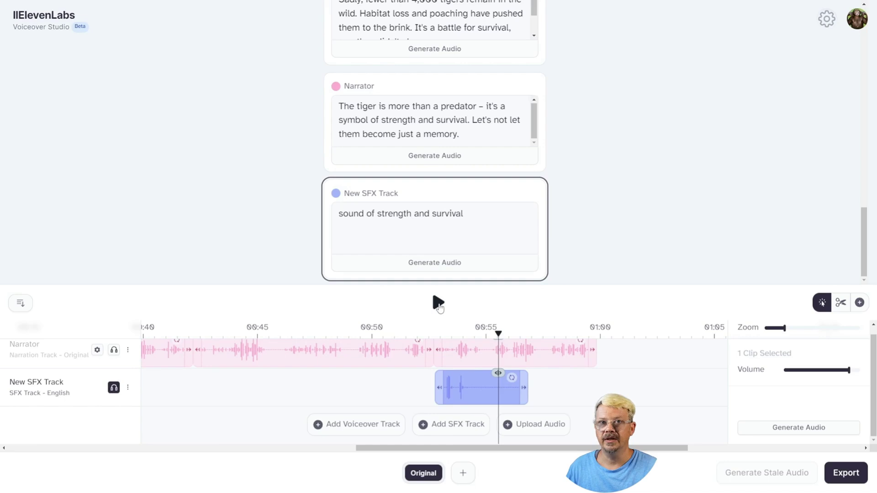
Change the last SFX clip's prompt to "strong, powerful music", regenerate its audio and play it back
click(416, 220)
text(strong, powerful music)
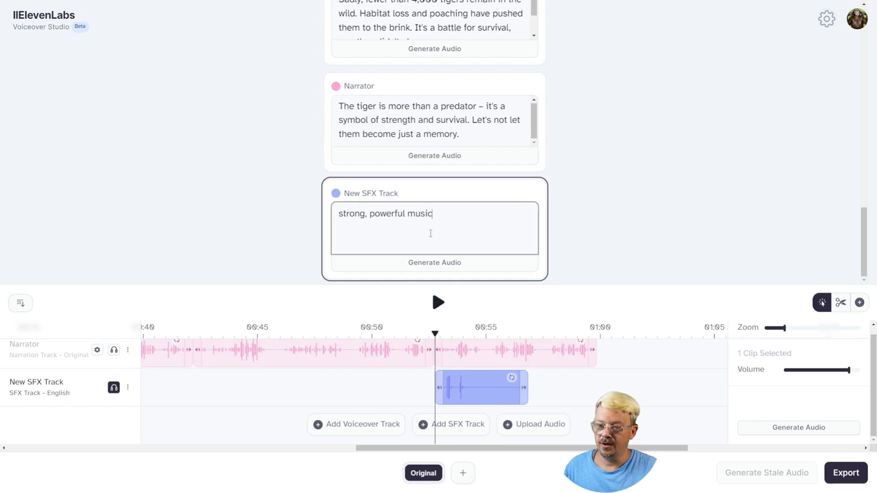
click(425, 265)
click(438, 303)
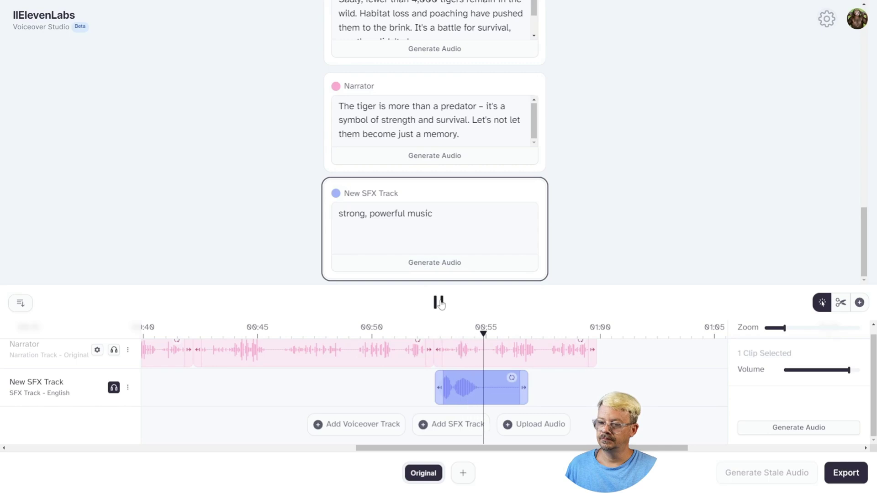
click(440, 303)
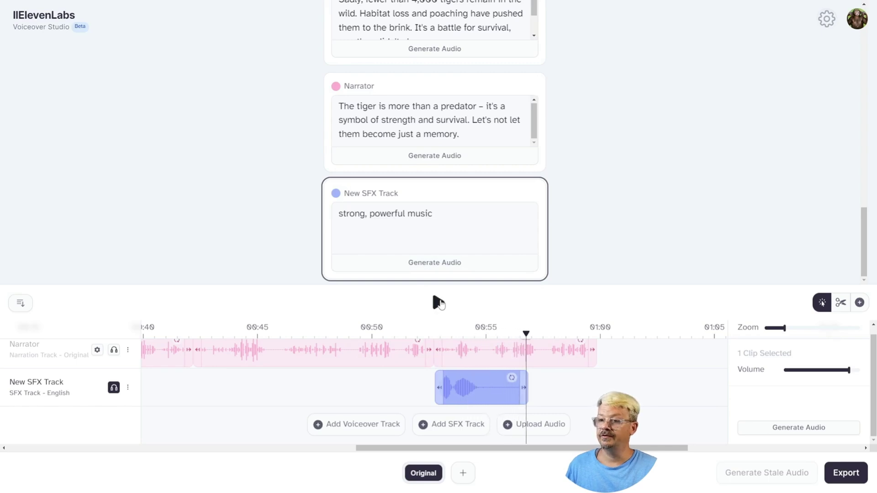
Move the music clip to about 57 s, under the end of the last Narrator clip, and lower its volume
drag(439, 388, 473, 389)
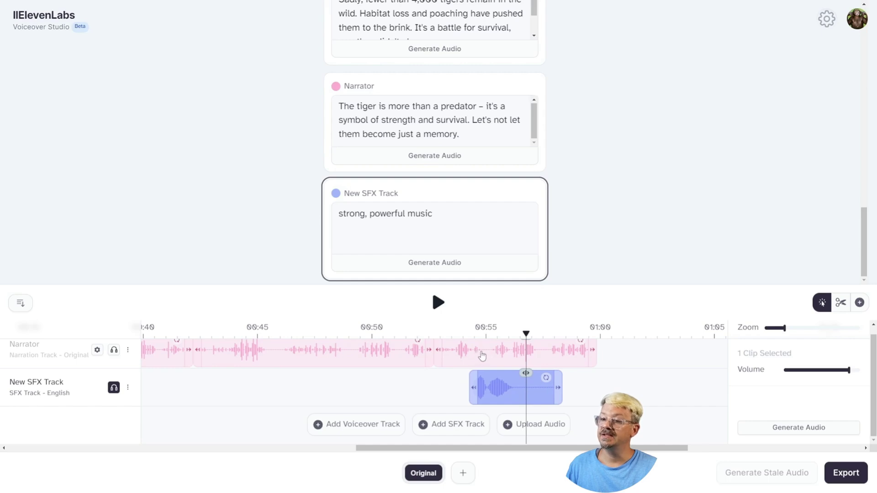
drag(482, 356, 547, 359)
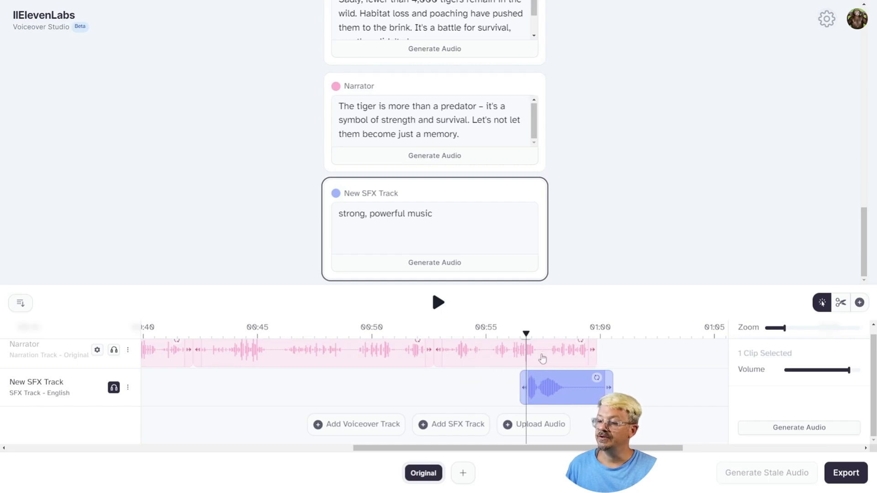
drag(549, 389, 551, 389)
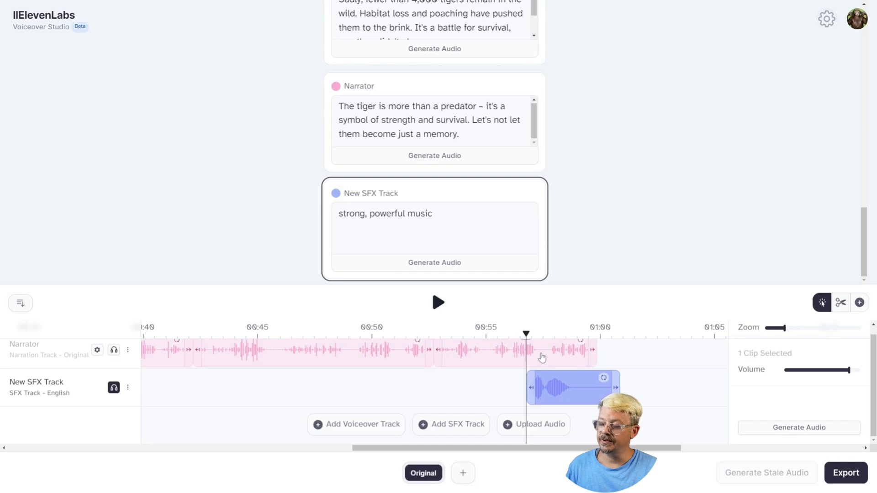
mouse_move(850, 375)
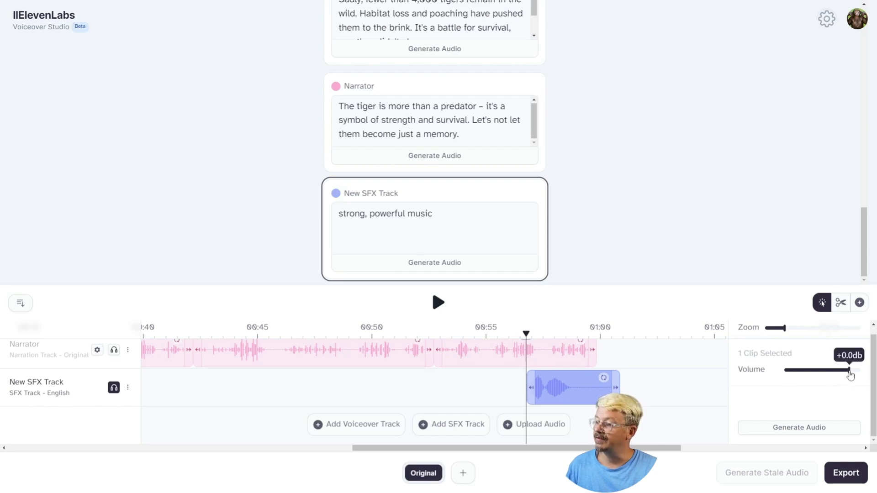
drag(849, 374, 822, 373)
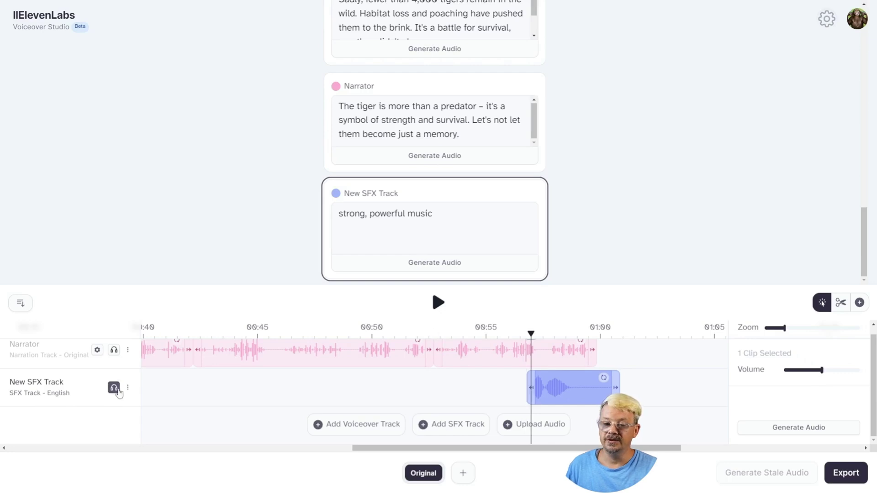
Play back the last Narrator clip with the SFX track off solo to hear narration and music together
click(437, 333)
click(438, 311)
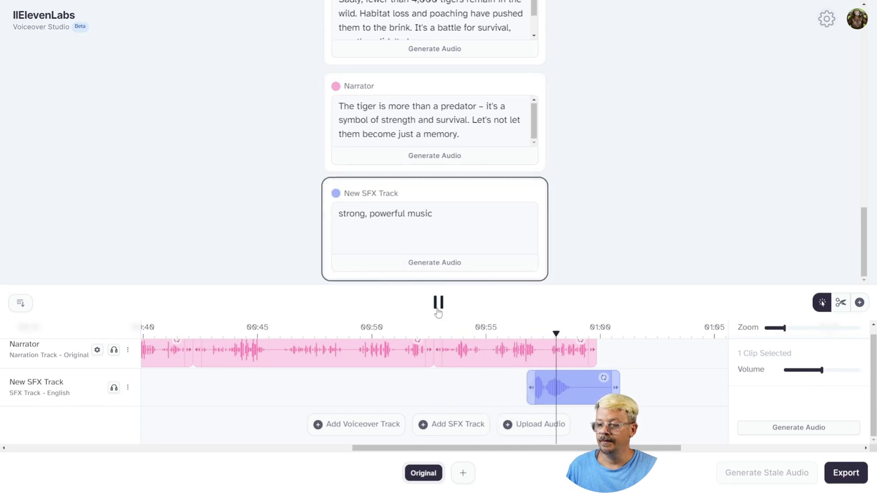
click(438, 312)
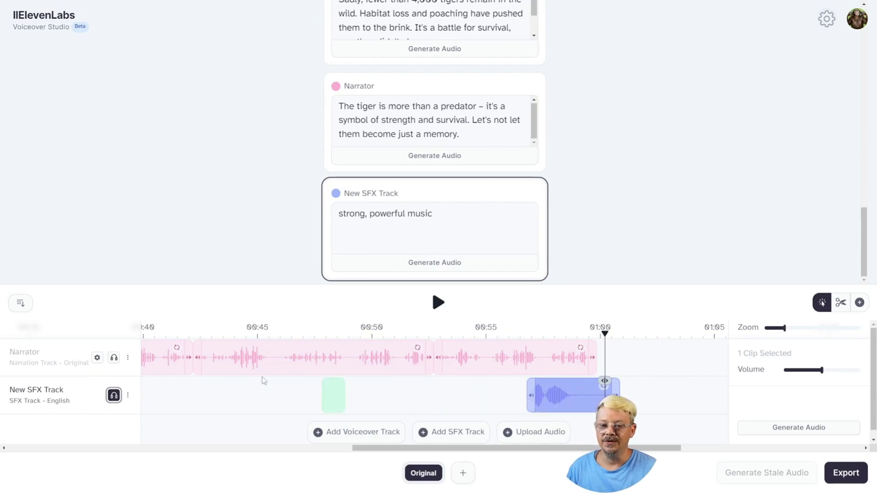
scroll(610, 361, down, 1)
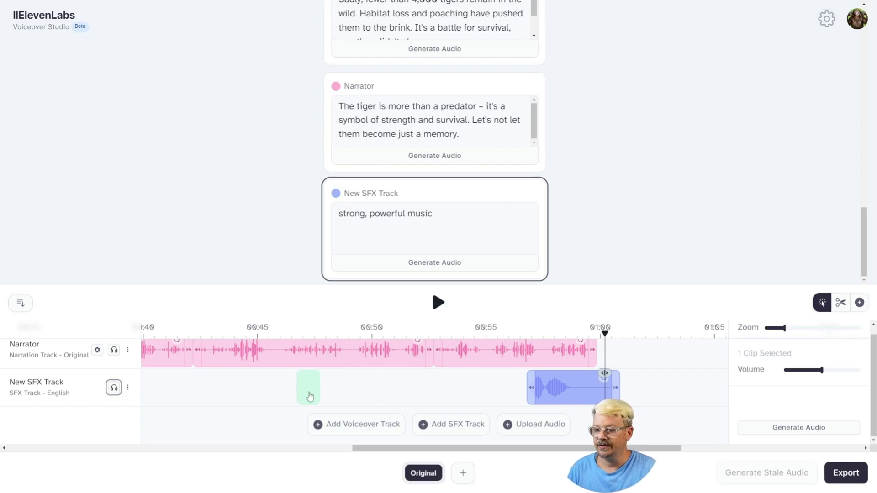
Add Bulgarian as a target language for the voiceover project
scroll(200, 392, up, 1)
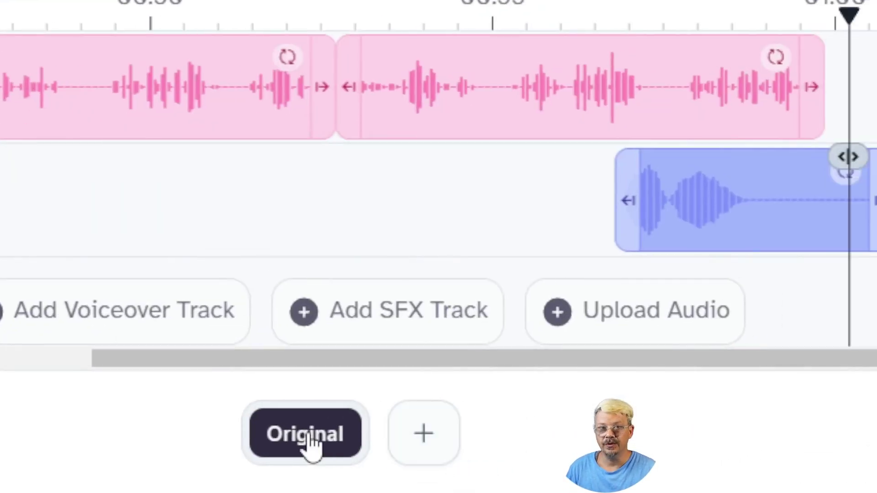
click(427, 439)
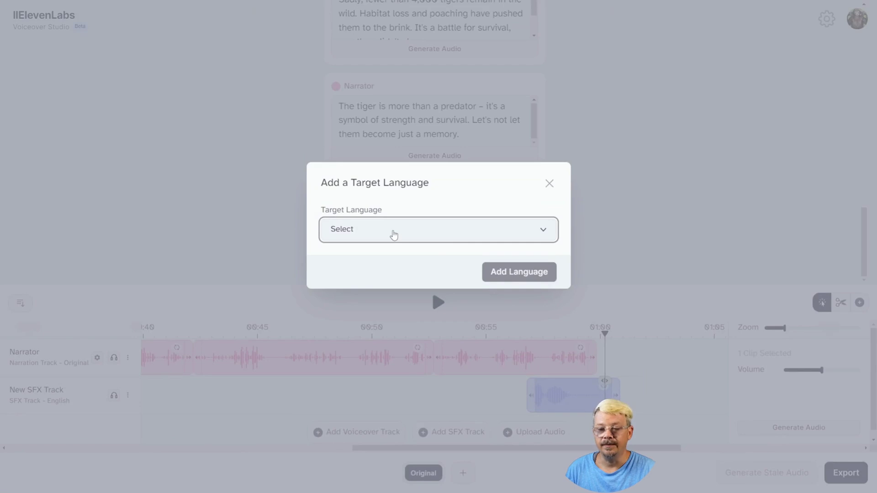
click(394, 235)
scroll(434, 301, down, 6)
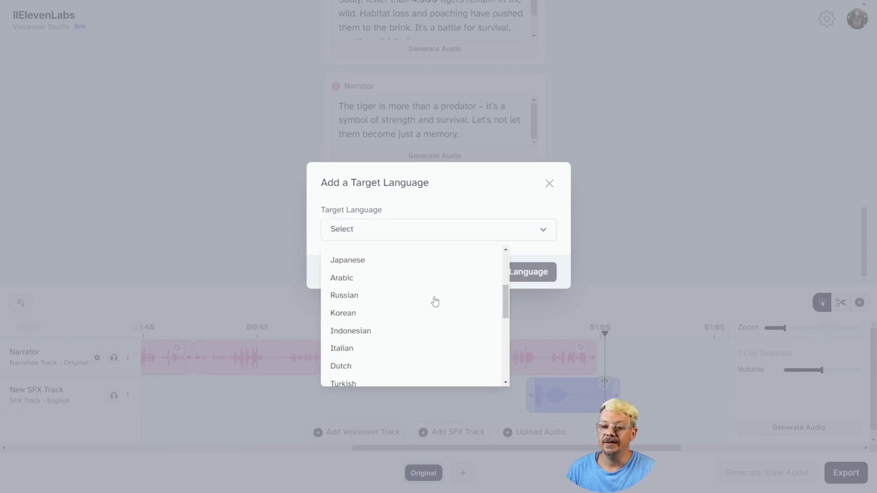
scroll(435, 301, down, 3)
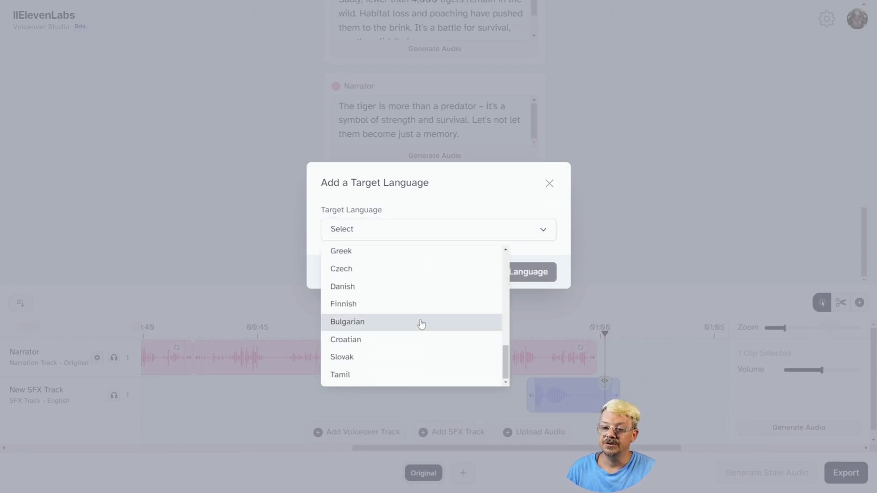
click(421, 322)
click(524, 272)
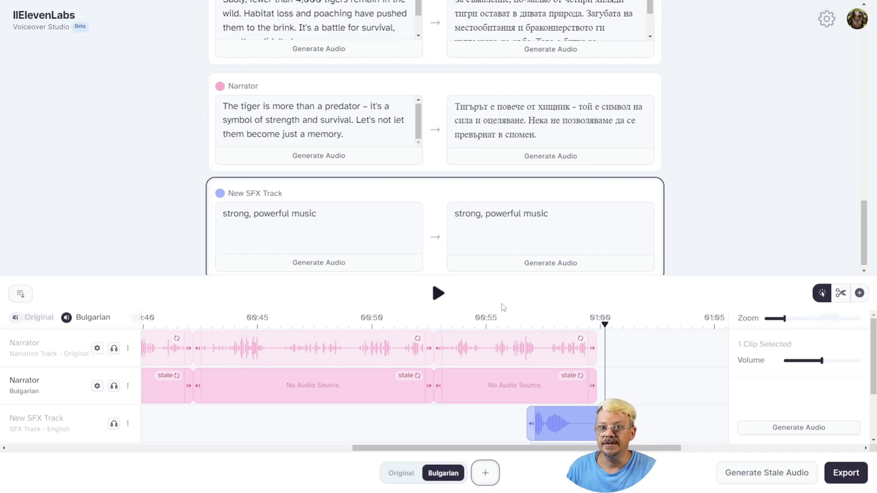
Check the Bulgarian Narrator track's voice settings without changes and generate all of its stale audio
scroll(316, 38, up, 15)
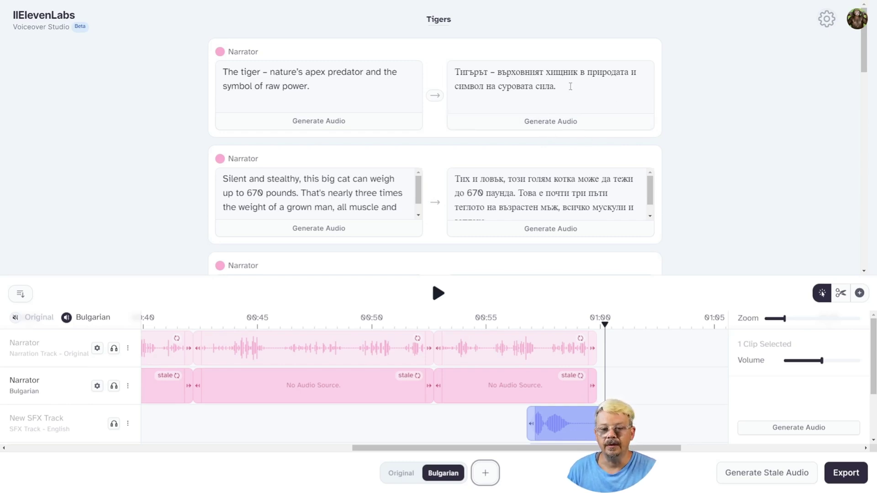
click(97, 386)
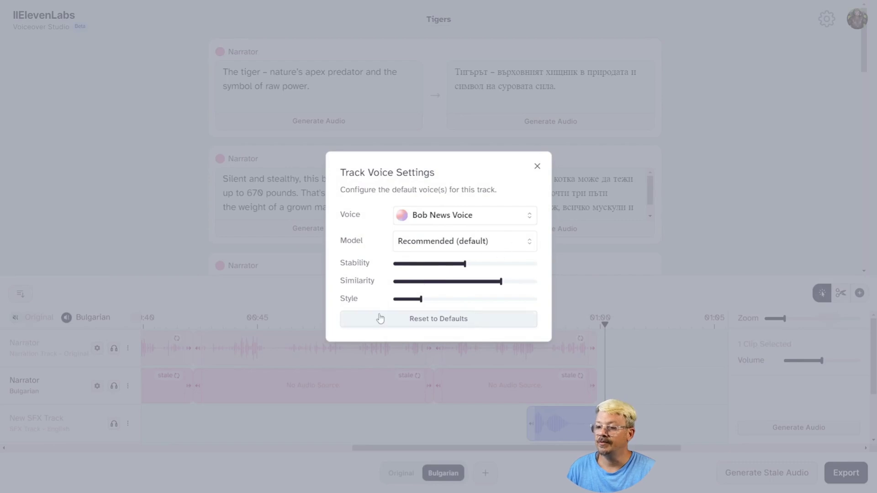
click(538, 167)
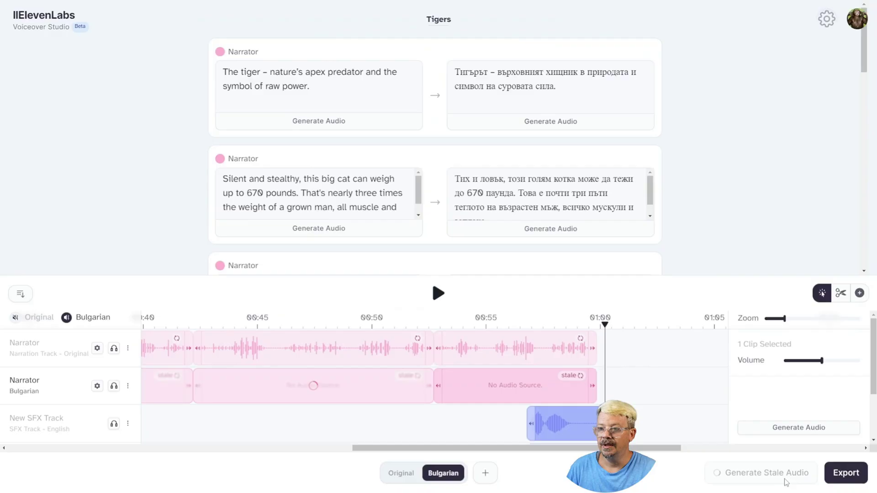
scroll(591, 143, down, 6)
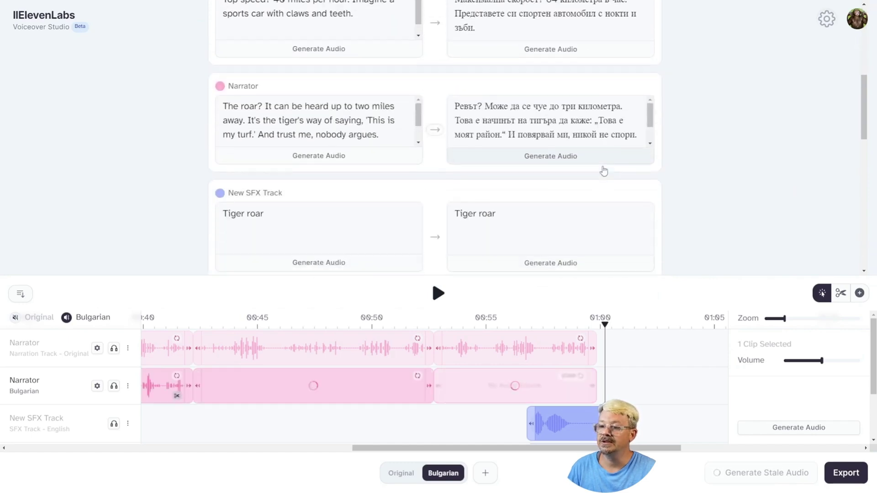
scroll(598, 174, down, 3)
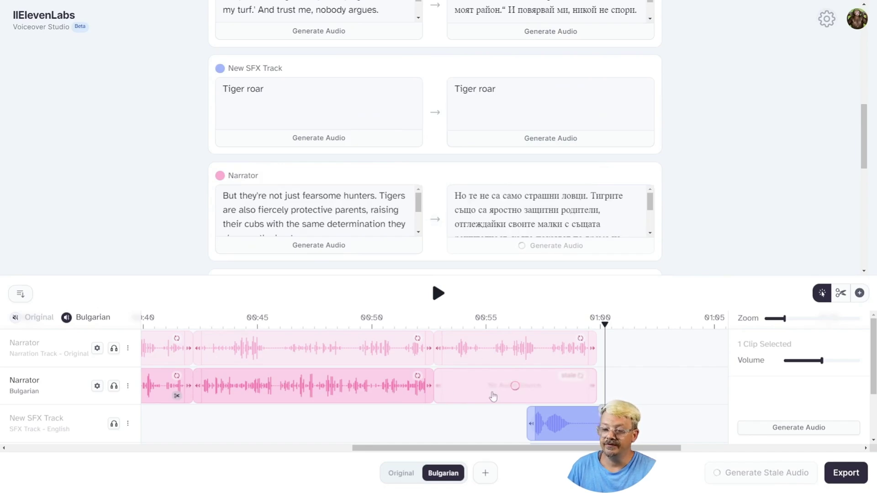
Play back the Bulgarian narration from the start of the timeline through the first two clips
drag(492, 448, 8, 454)
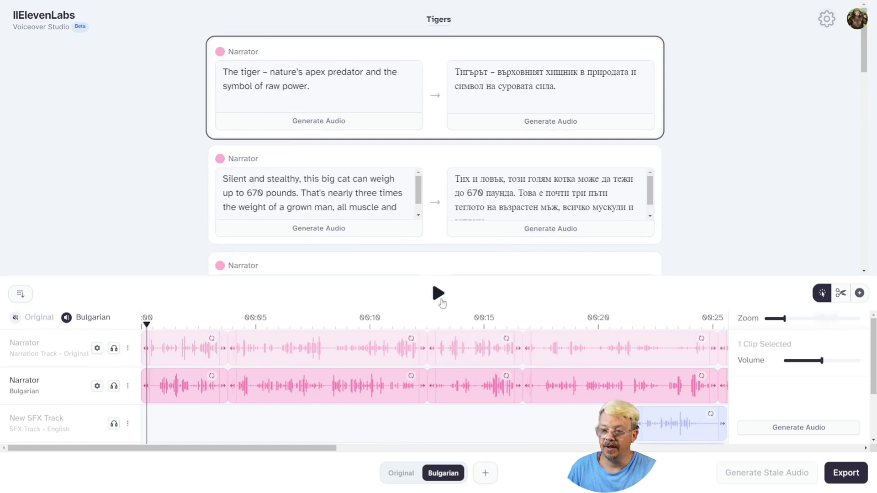
click(438, 300)
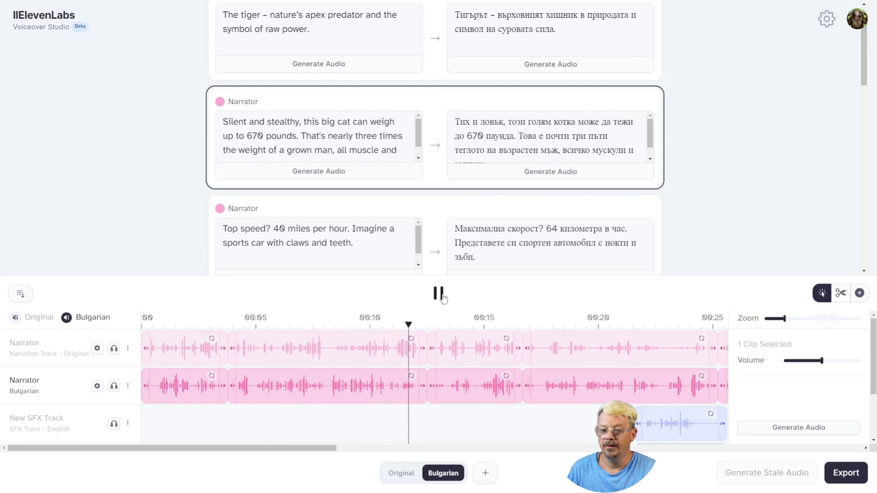
click(439, 294)
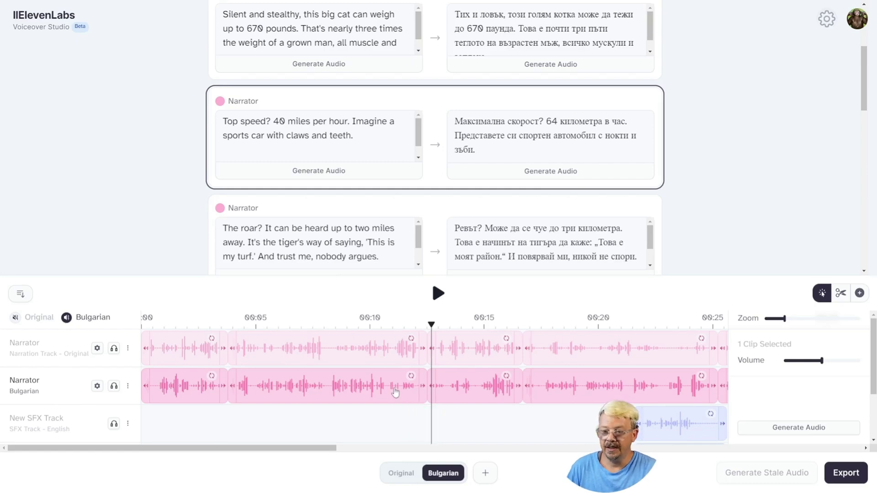
Add Turkish as a target language and generate all of its stale audio
click(486, 473)
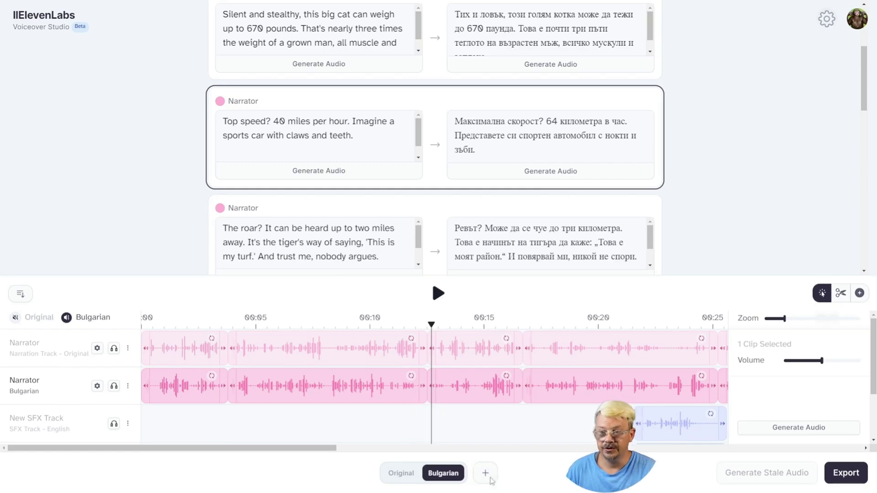
click(414, 230)
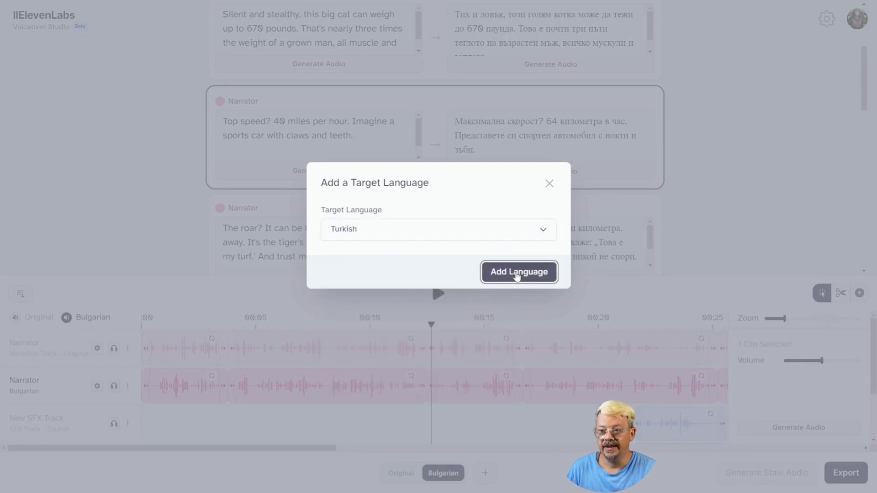
click(517, 276)
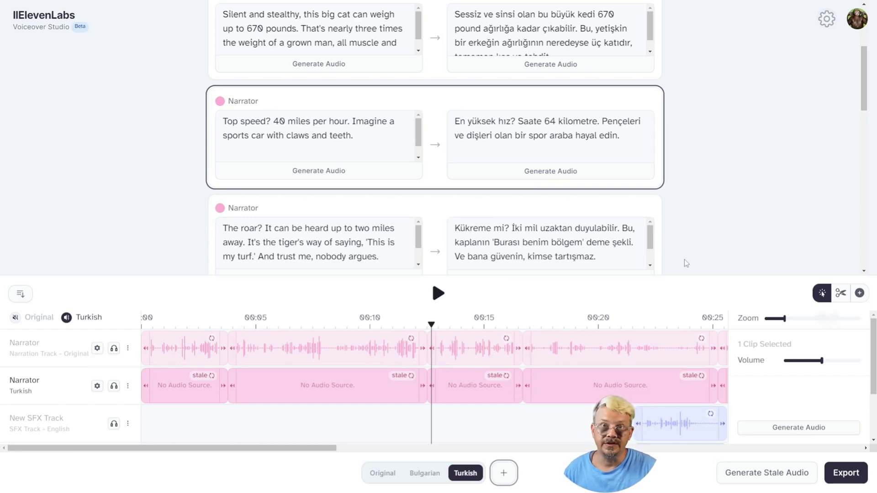
click(774, 477)
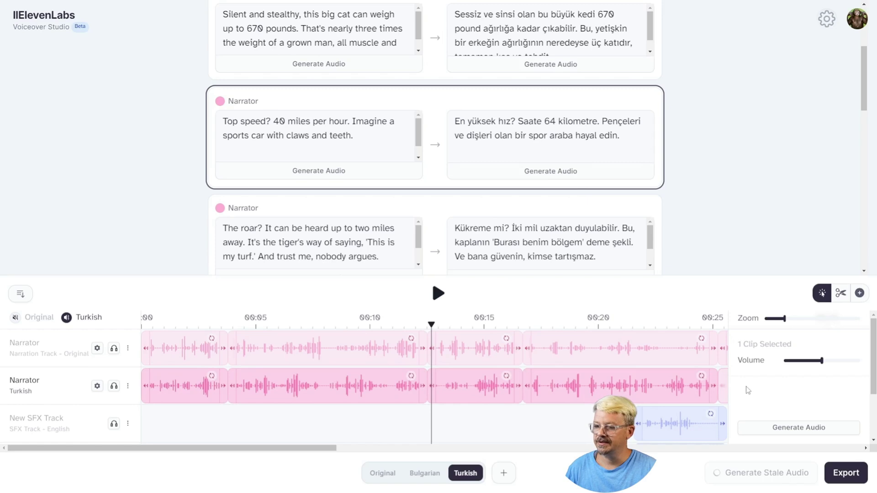
Listen to the opening of the Turkish narration, and view the Bulgarian and original versions of the project for comparison
click(437, 294)
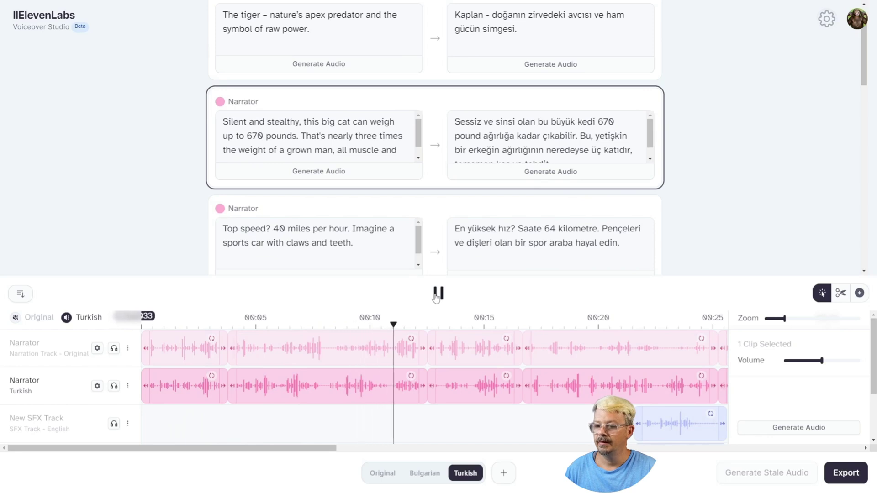
click(437, 293)
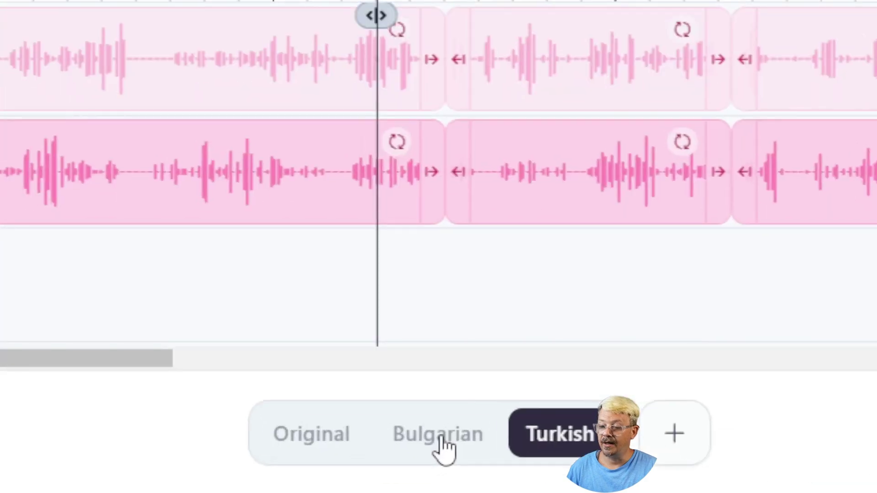
click(425, 475)
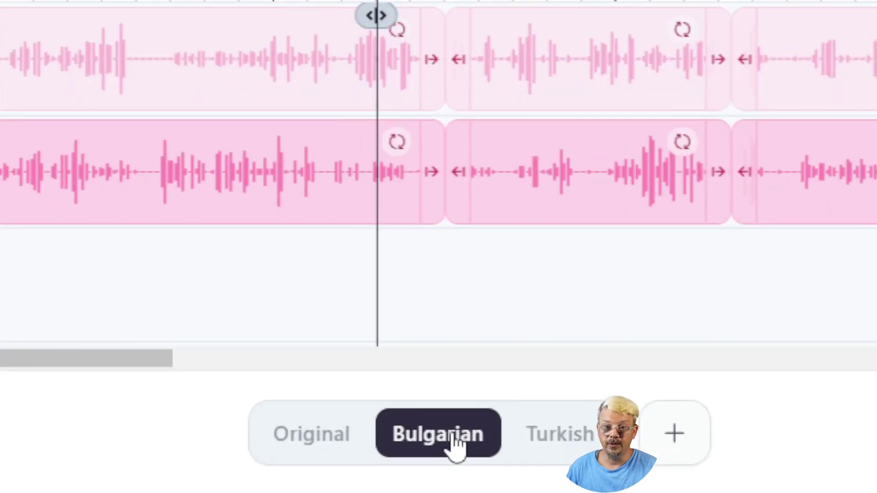
click(344, 438)
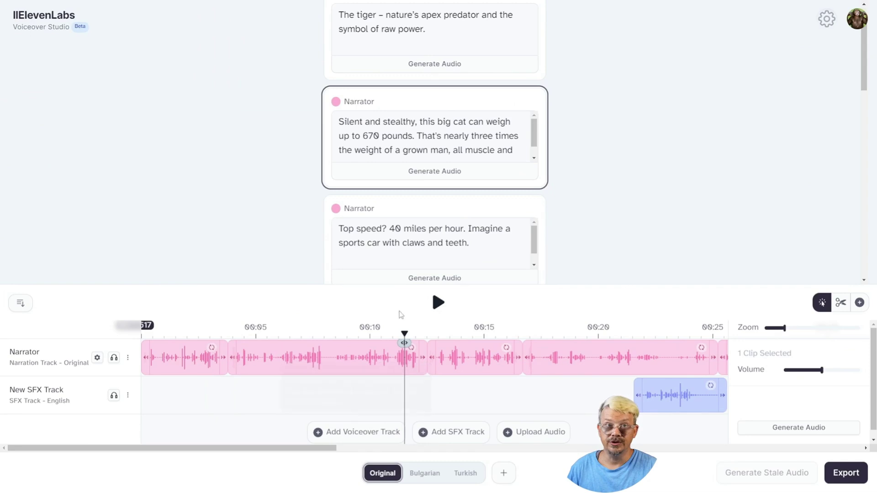
click(424, 473)
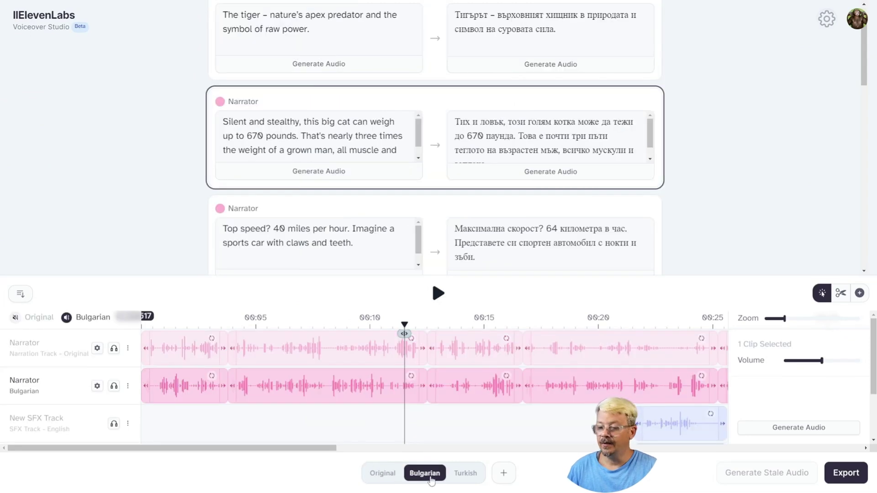
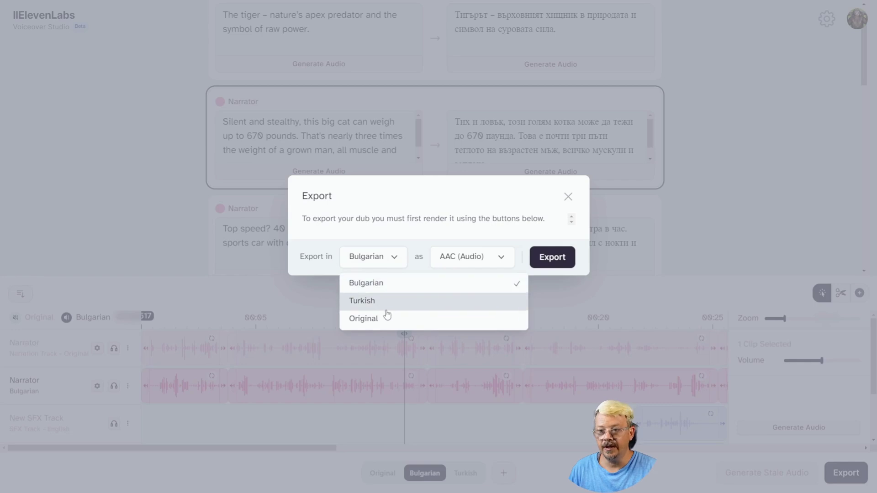
Export the original-language version as MP3 (Audio) and download the rendered file
click(383, 319)
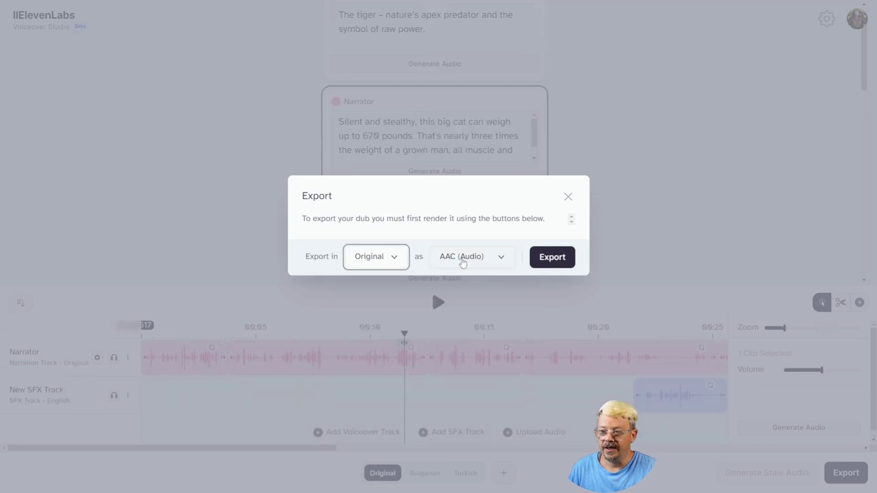
click(462, 257)
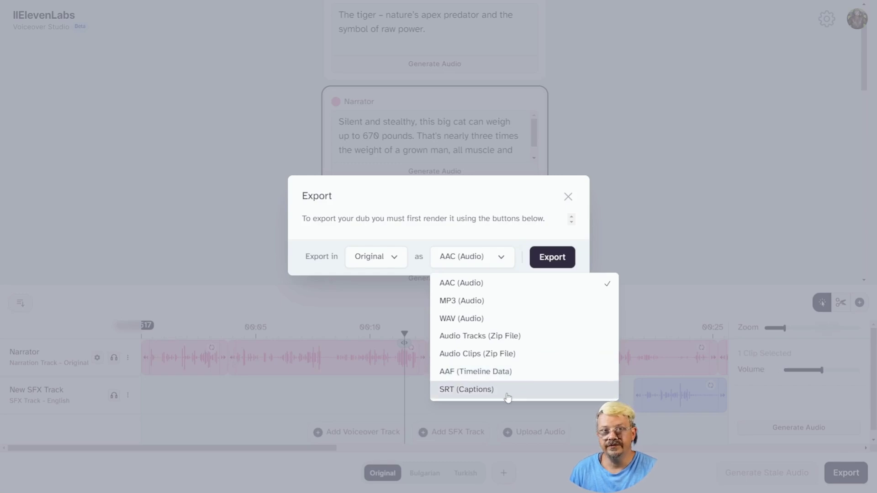
click(478, 301)
click(552, 263)
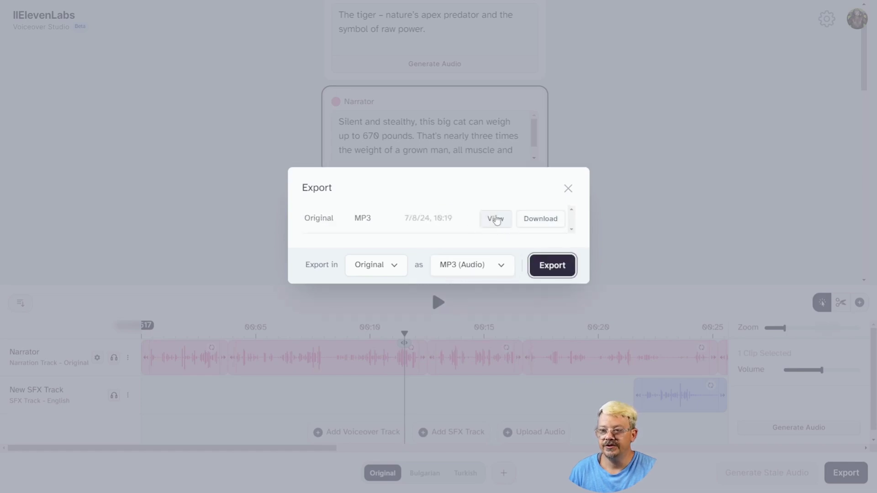
click(540, 224)
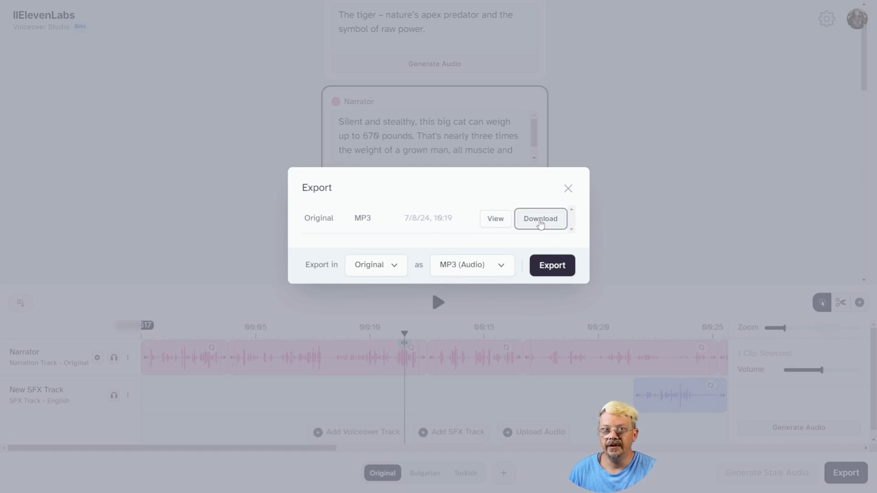
Export the Bulgarian version of the project as MP3 (Audio)
click(381, 477)
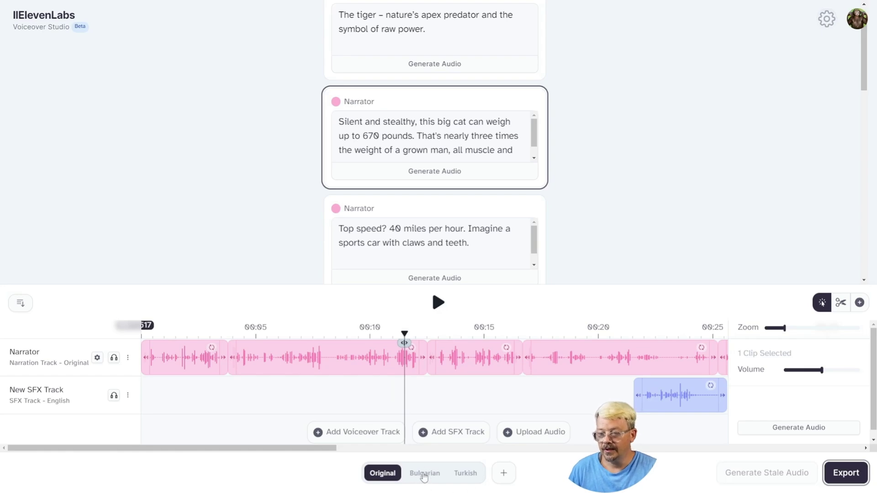
click(845, 472)
click(386, 267)
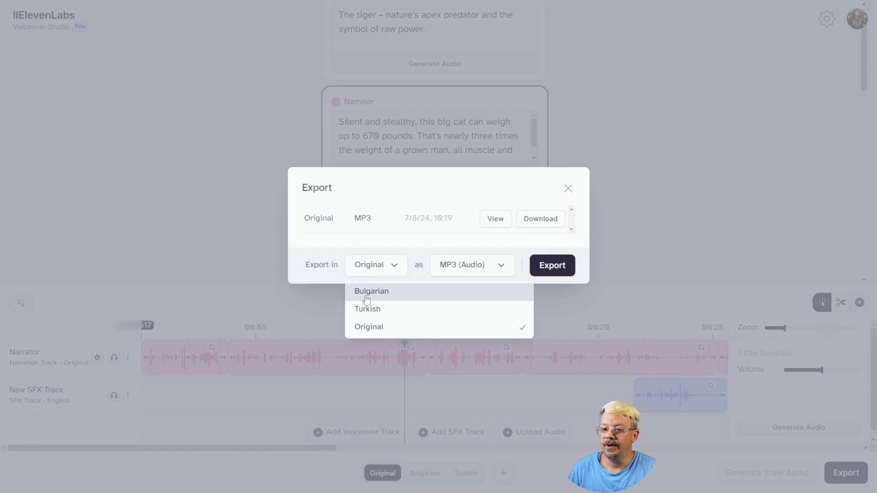
click(369, 292)
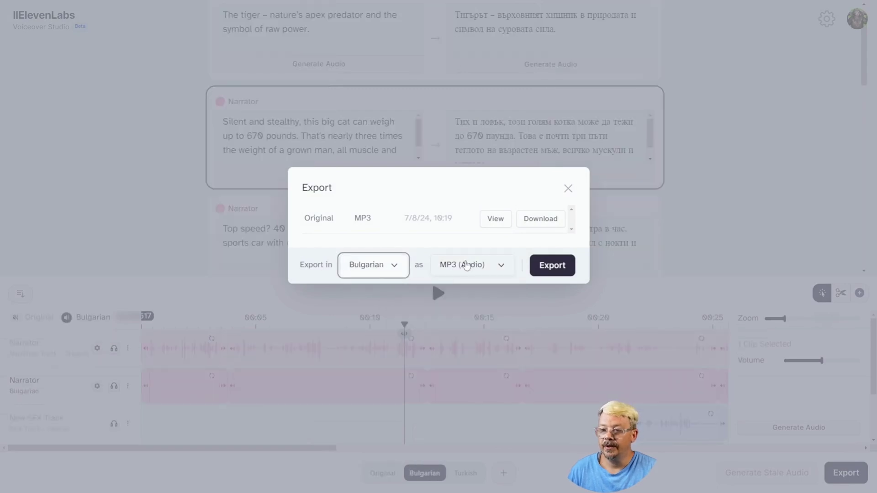
click(554, 268)
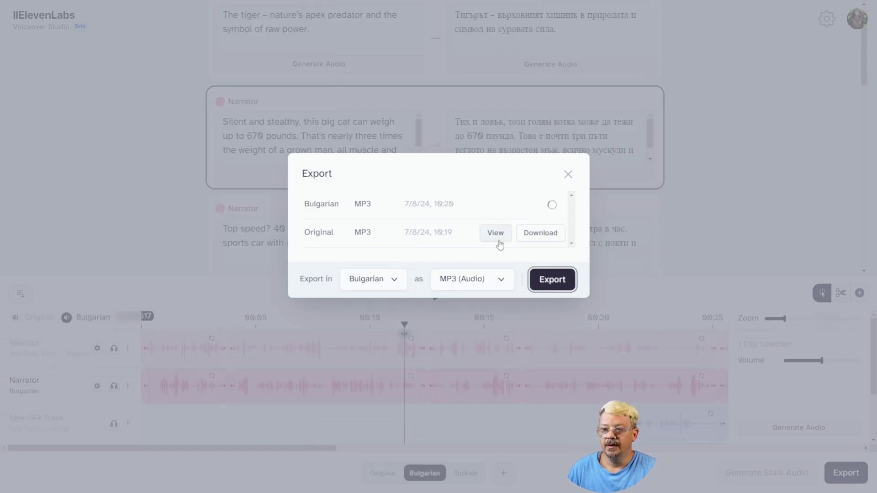